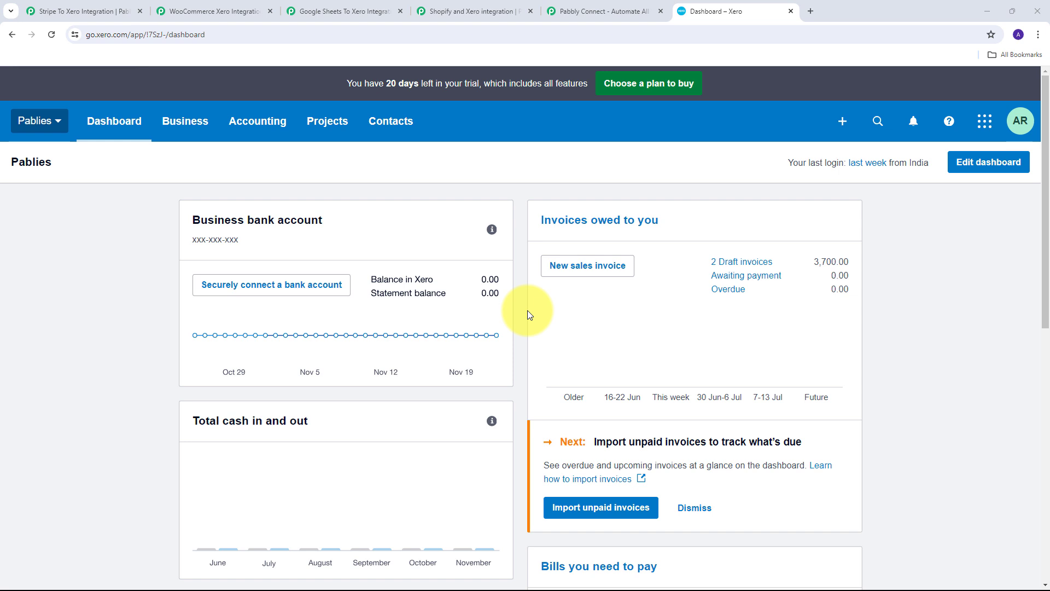
Cycle through the Stripe, WooCommerce, Google Sheets and Shopify–Xero workflow tabs, then open the Pabbly Connect home page.
key("ctrl+Tab")
key("ctrl+Tab")
key("ctrl+Tab")
key("ctrl+Tab")
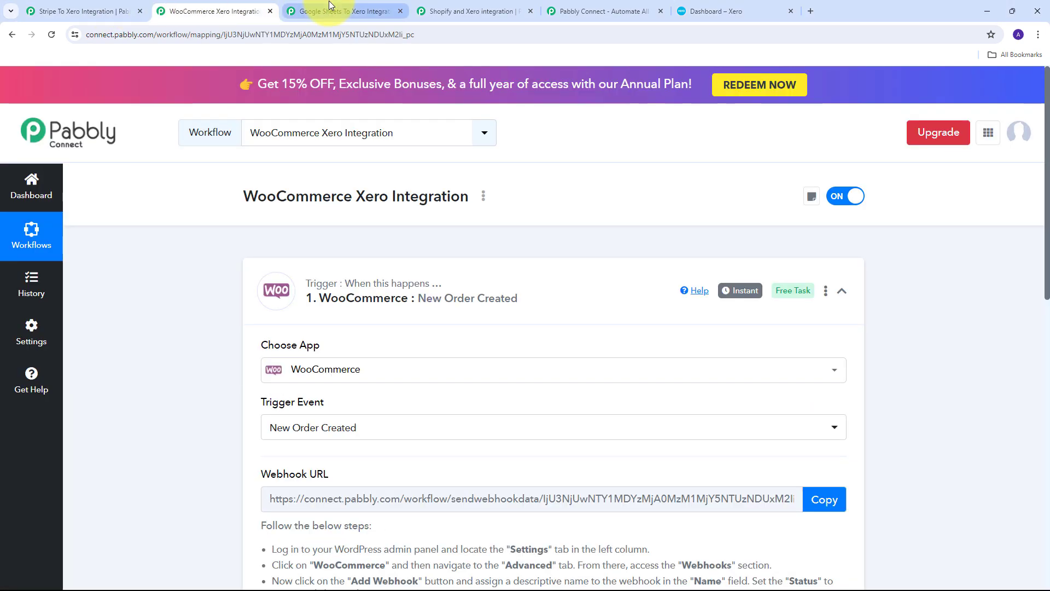
key("ctrl+Tab")
key("ctrl+Tab")
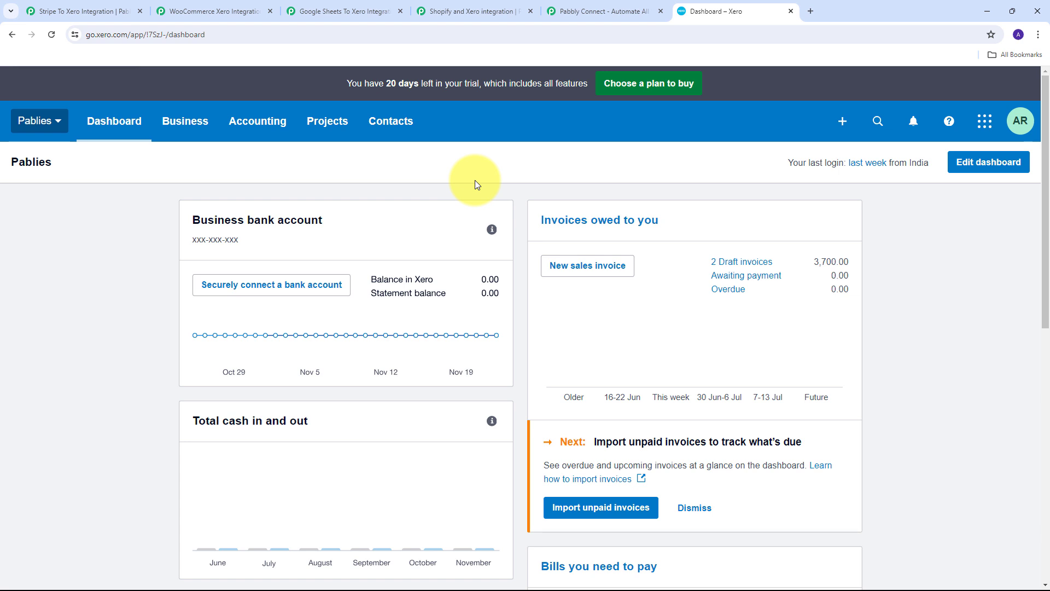
left_click(82, 11)
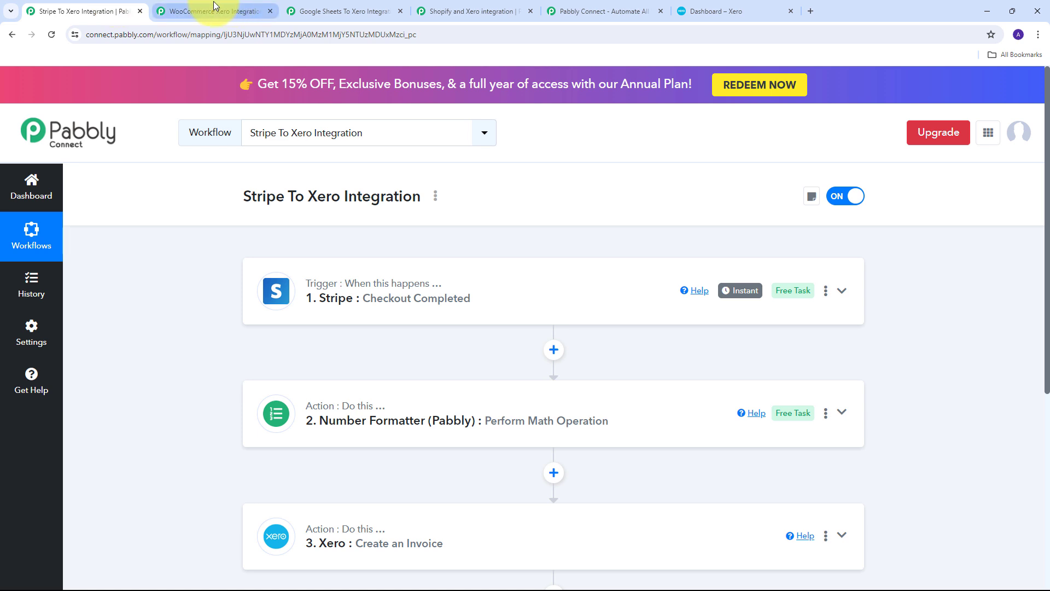
key("ctrl+4")
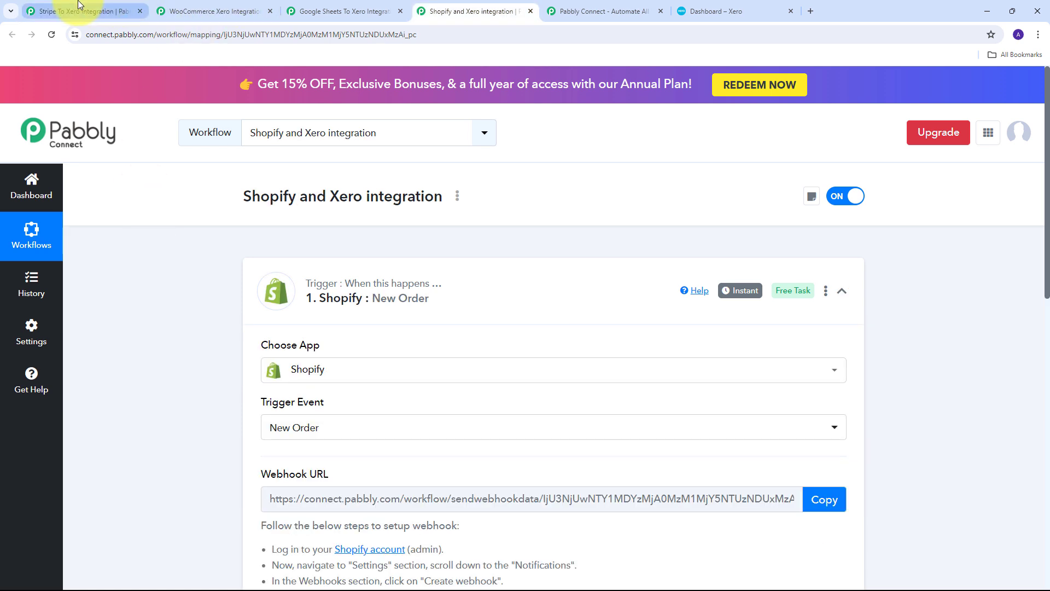
left_click(164, 8)
left_click(304, 8)
left_click(433, 8)
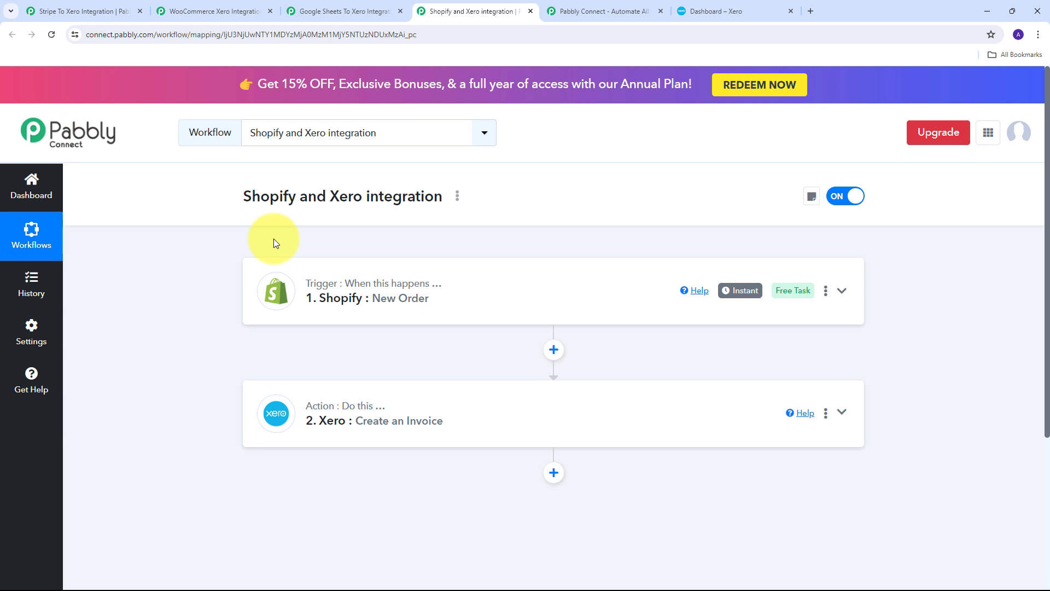
left_click(570, 10)
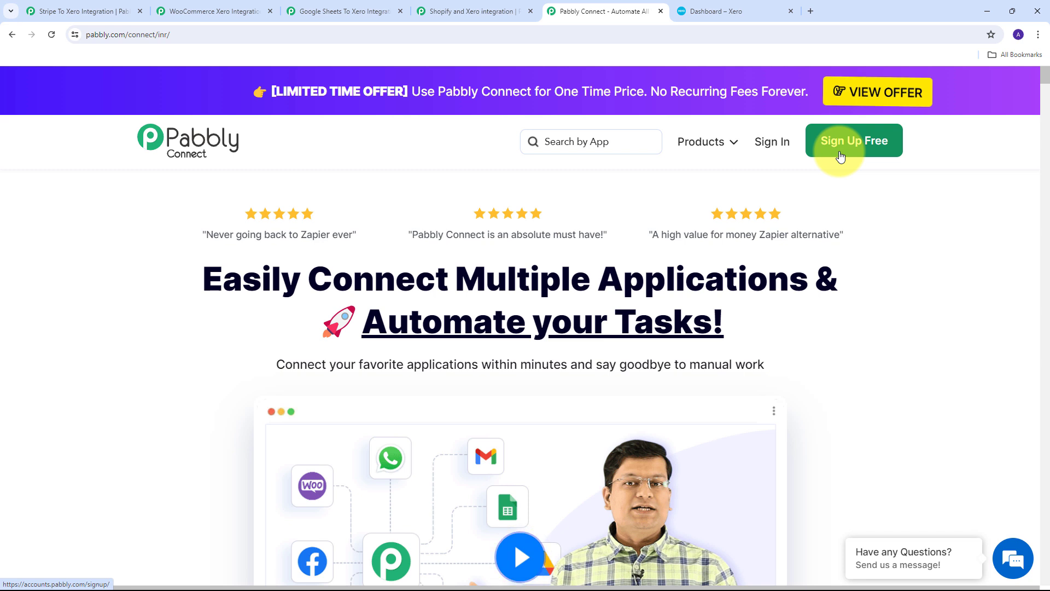
Sign in to Pabbly, launch Pabbly Connect from the apps list, and show the Stripe To Xero workflow.
left_click(768, 149)
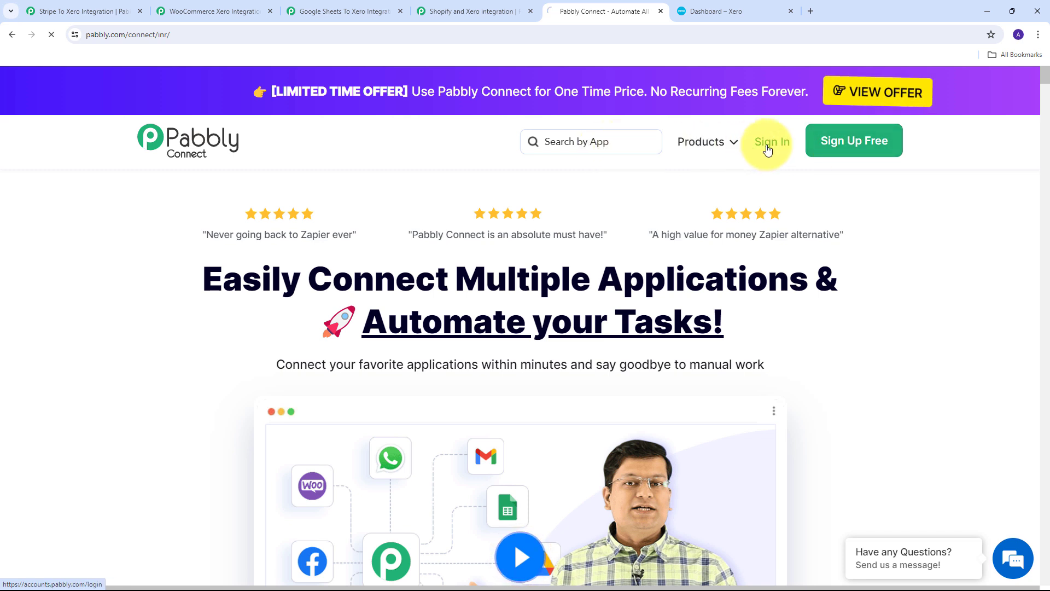
scroll(488, 182, "down", 1)
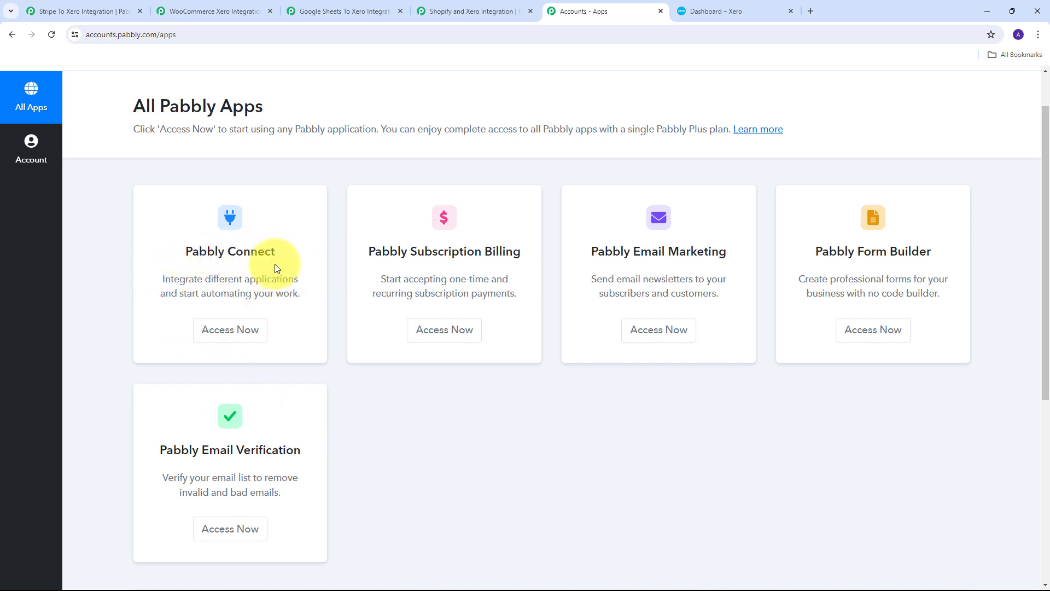
left_click(231, 335)
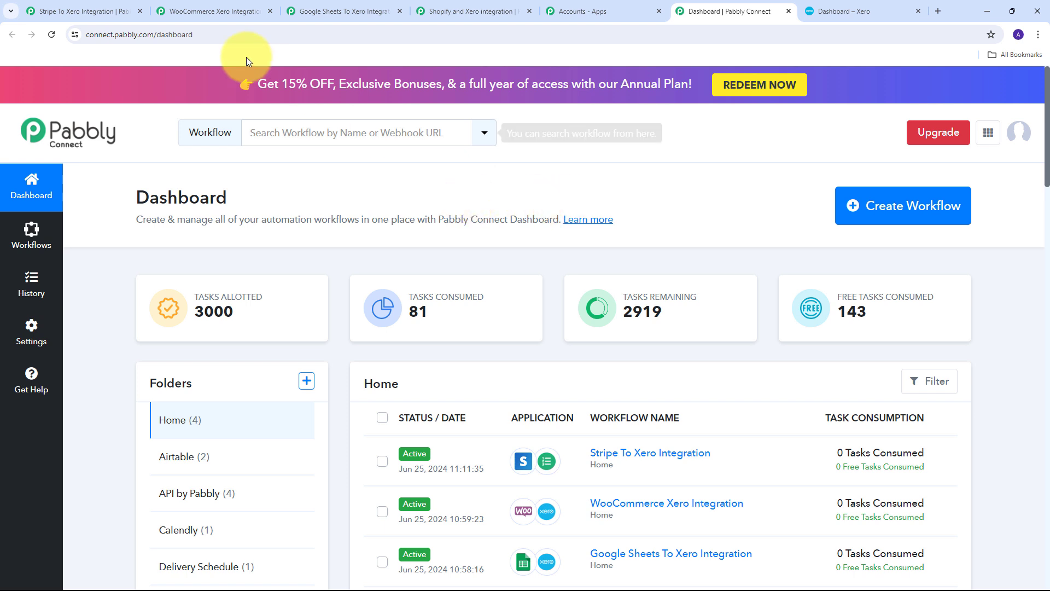
left_click(96, 10)
Return to the Shopify and Xero integration workflow and expand its New Order trigger settings.
left_click(218, 11)
left_click(351, 7)
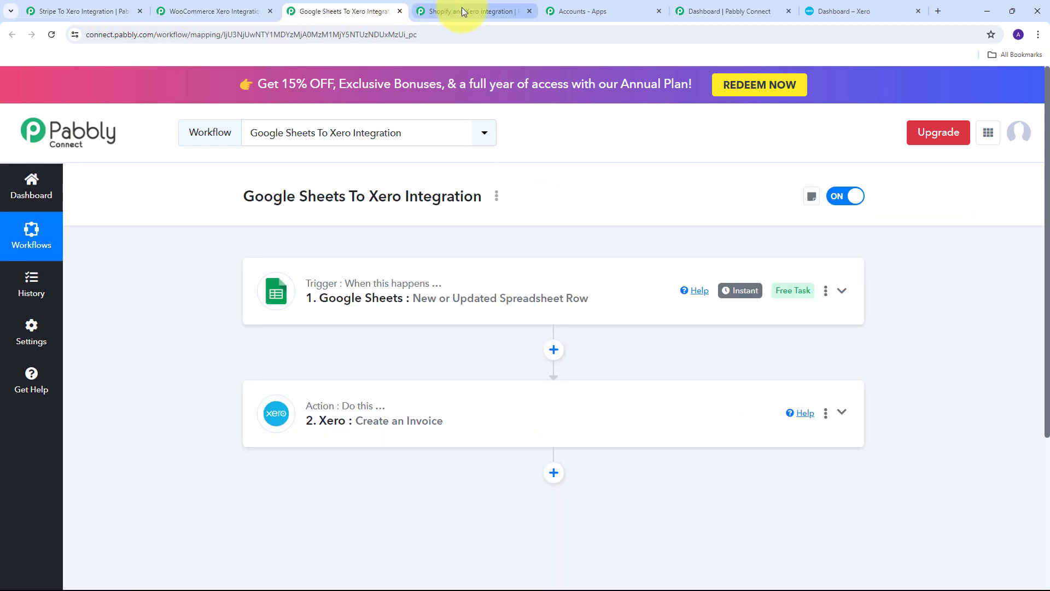
left_click(461, 8)
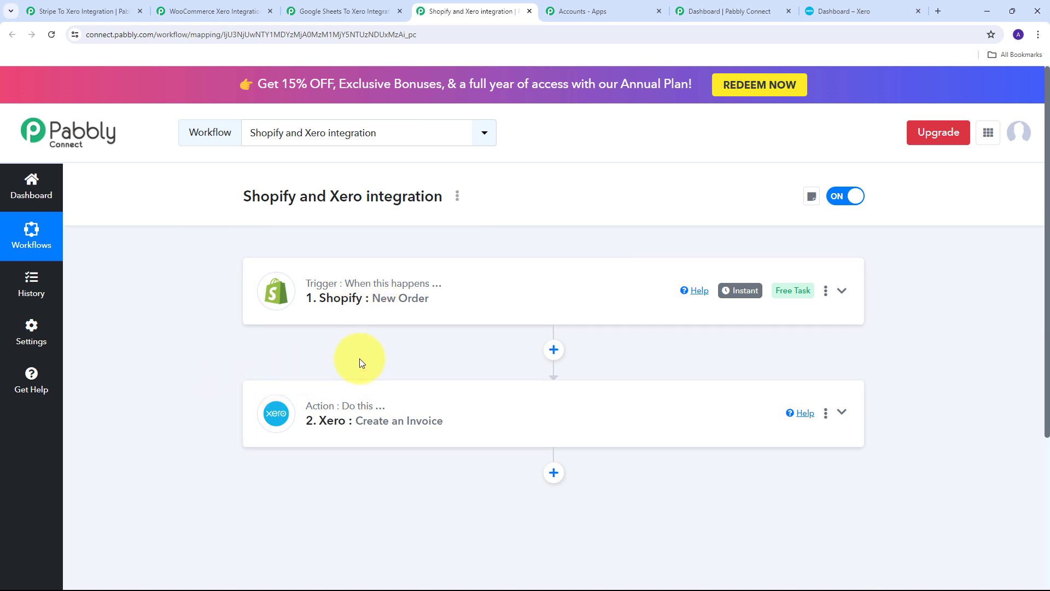
mouse_move(311, 289)
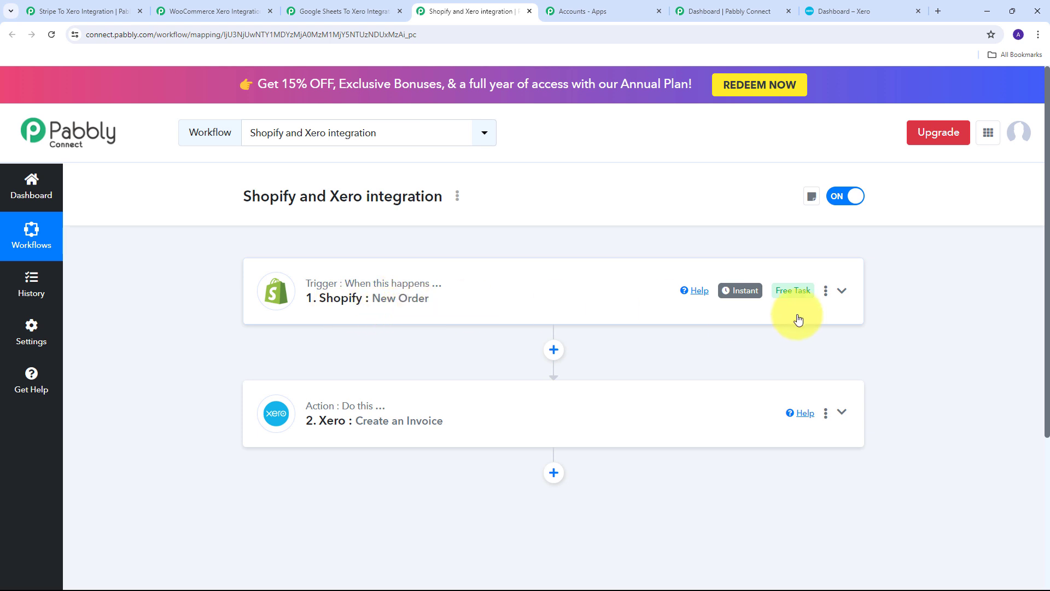
left_click(840, 291)
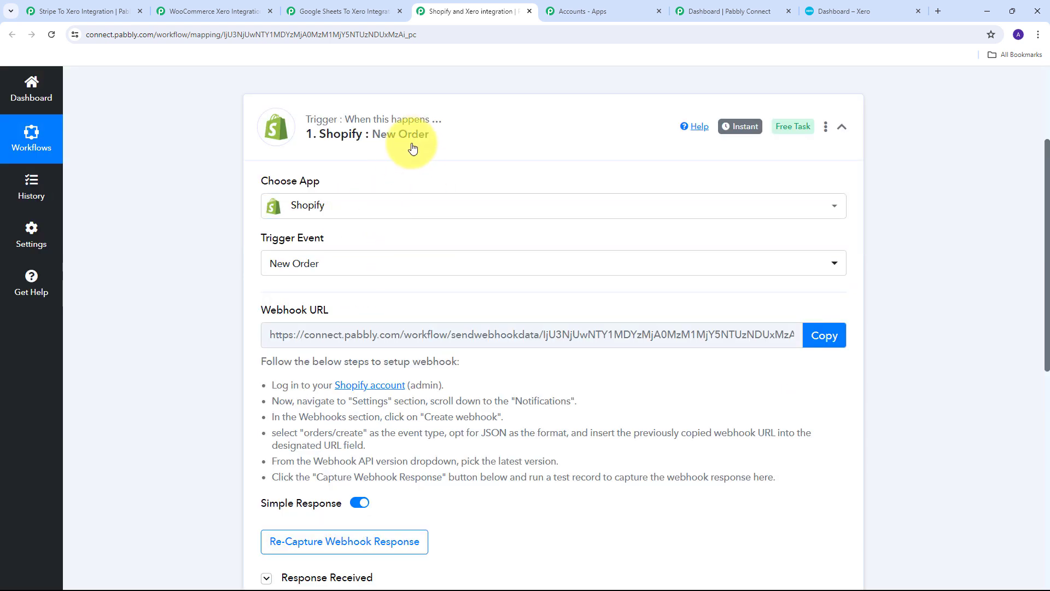
Browse the Shopify sample order (Total Price Usd 478.73, Order Number 1169), then expand the Xero invoice step.
scroll(437, 180, "down", 6)
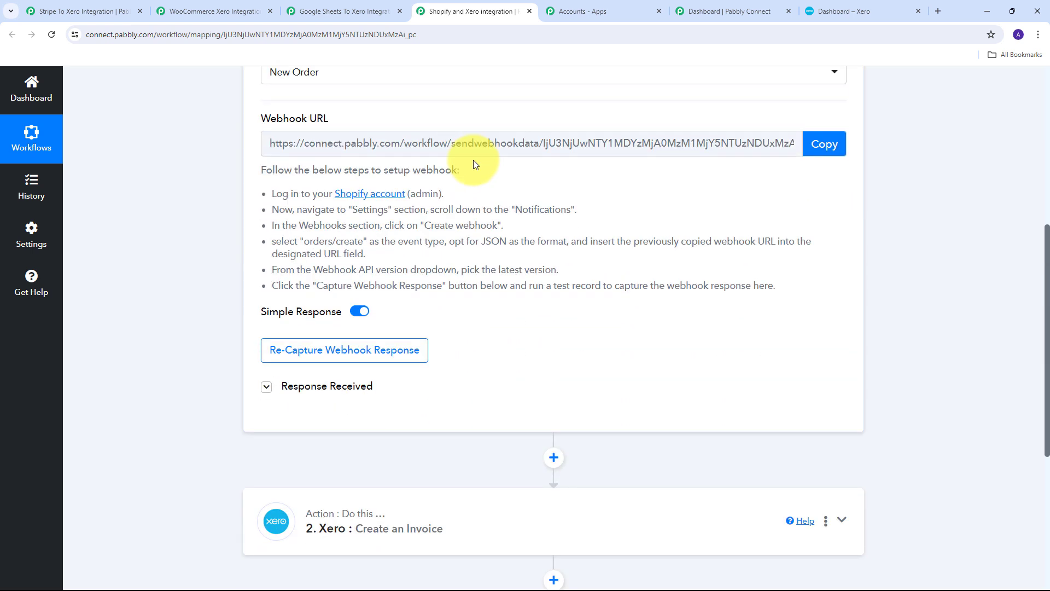
left_click(354, 251)
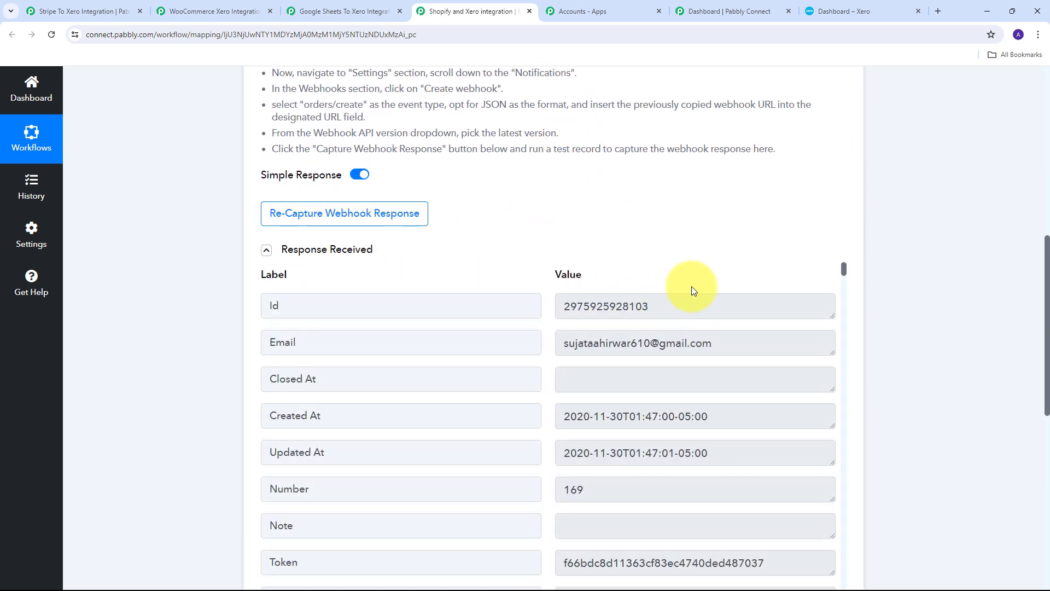
scroll(691, 288, "down", 15)
scroll(676, 293, "down", 5)
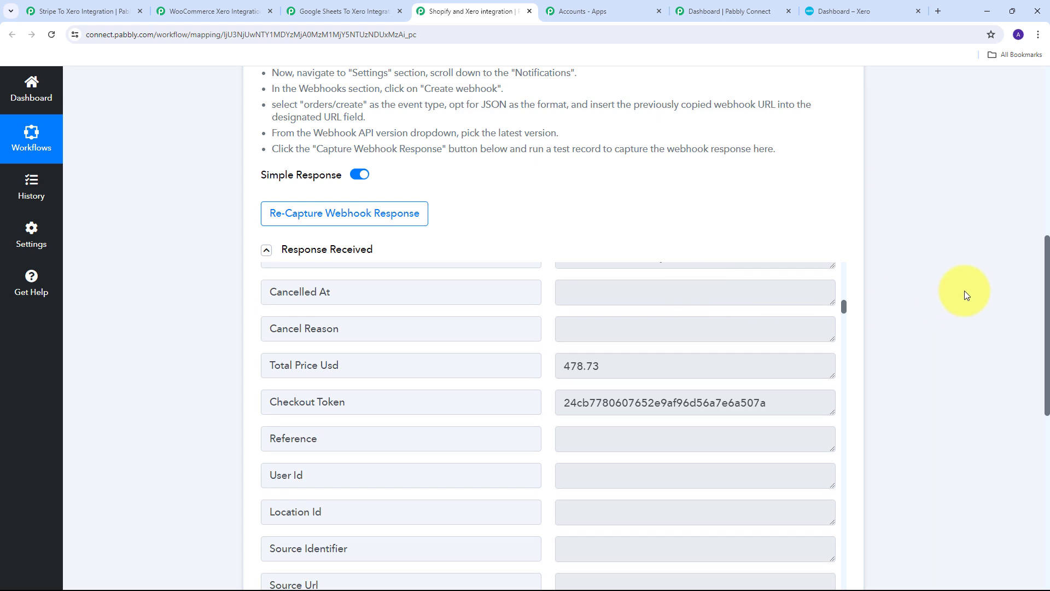
scroll(959, 291, "down", 4)
scroll(724, 230, "down", 6)
scroll(674, 217, "down", 3)
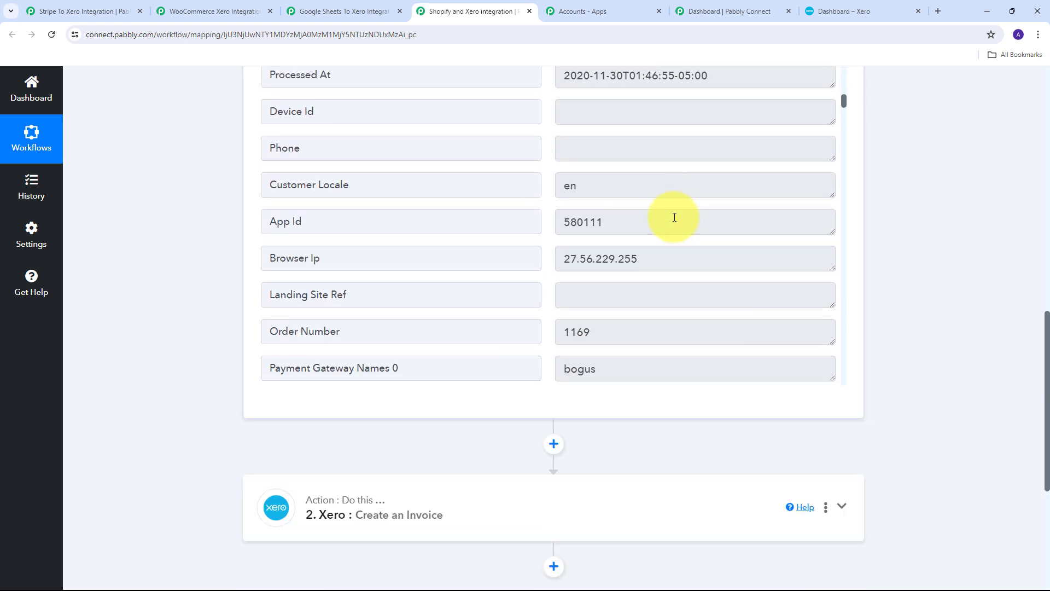
scroll(900, 258, "down", 4)
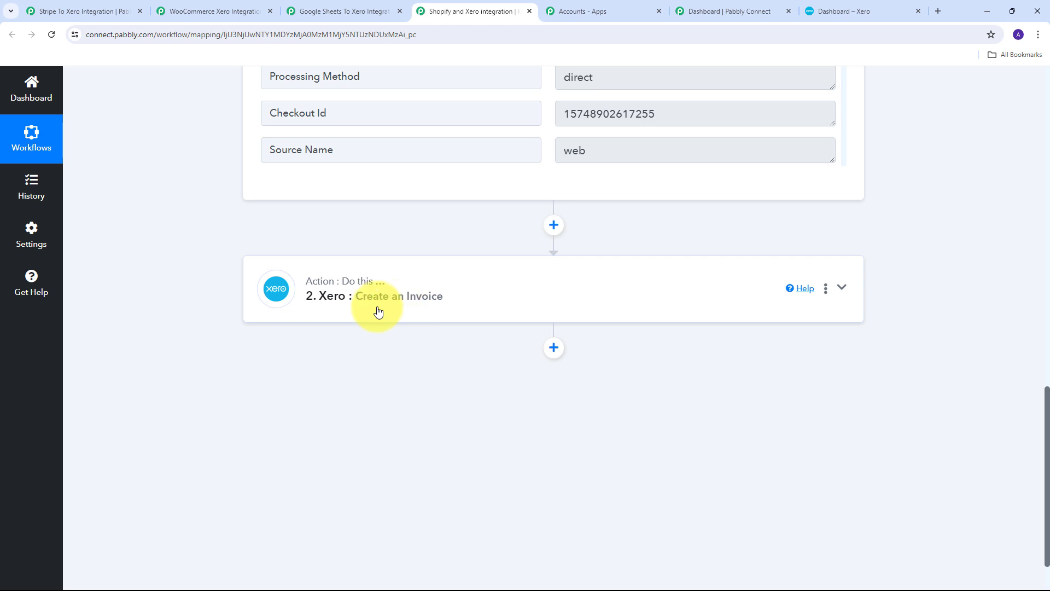
left_click(842, 288)
Check the invoice mappings: Draft status, Indian Rupee, Canon camera at 30000.00, Sales account.
scroll(532, 284, "up", 5)
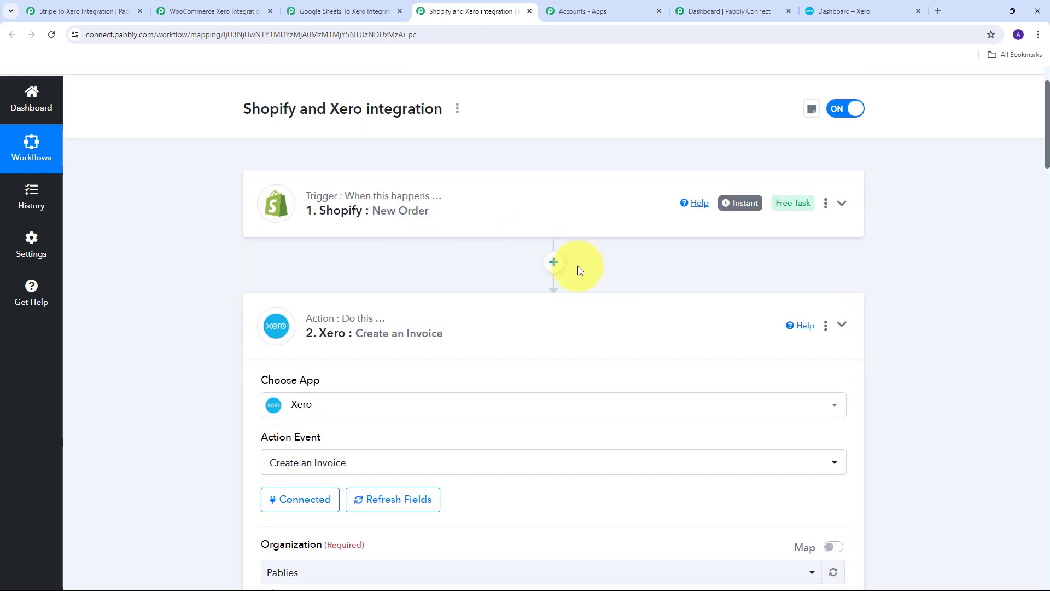
scroll(580, 268, "down", 2)
scroll(470, 227, "down", 4)
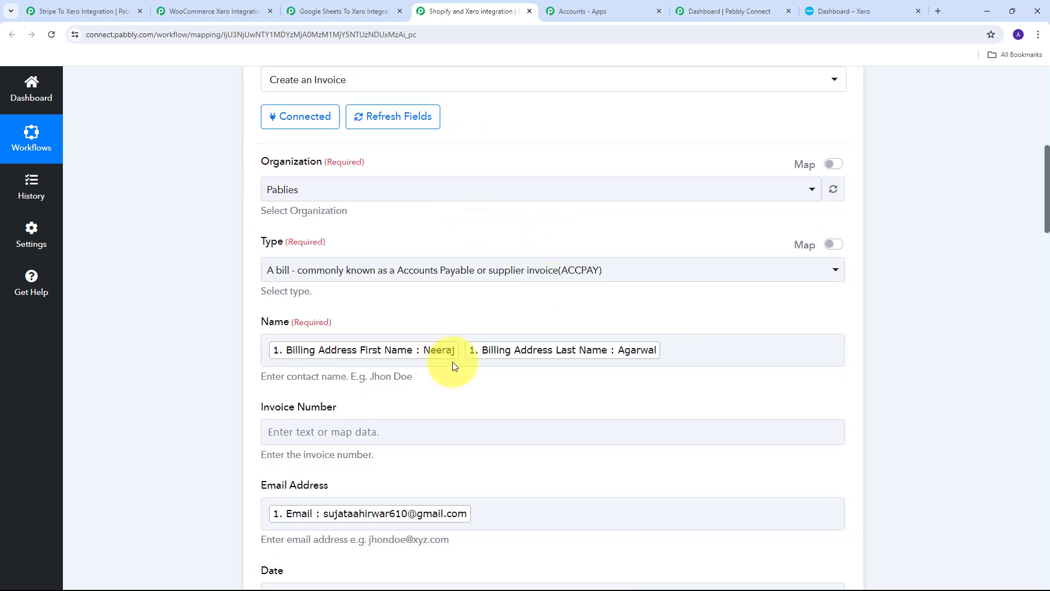
scroll(382, 360, "up", 2)
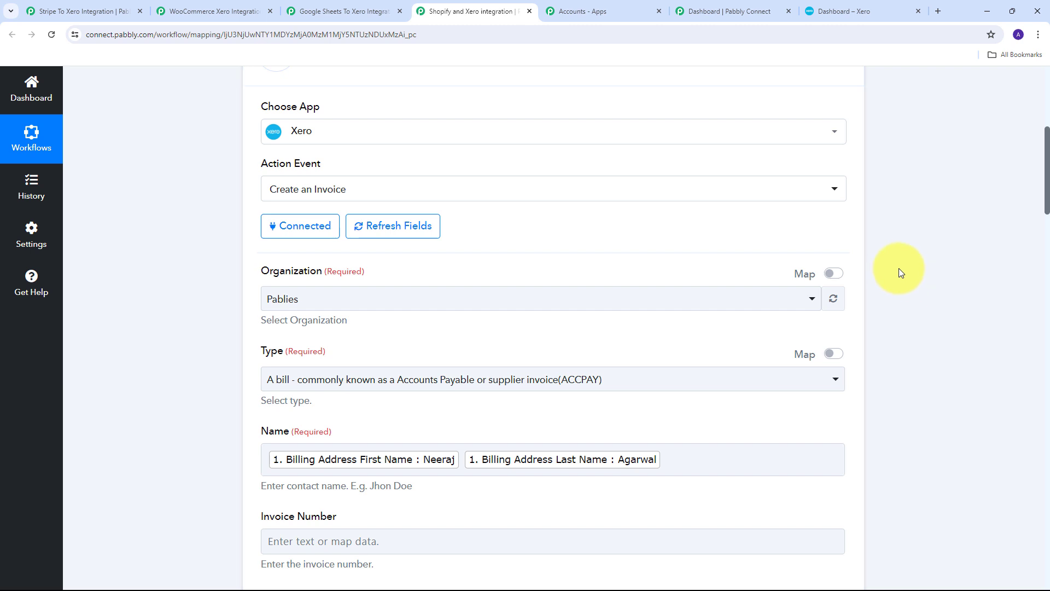
scroll(920, 270, "down", 13)
scroll(920, 266, "down", 8)
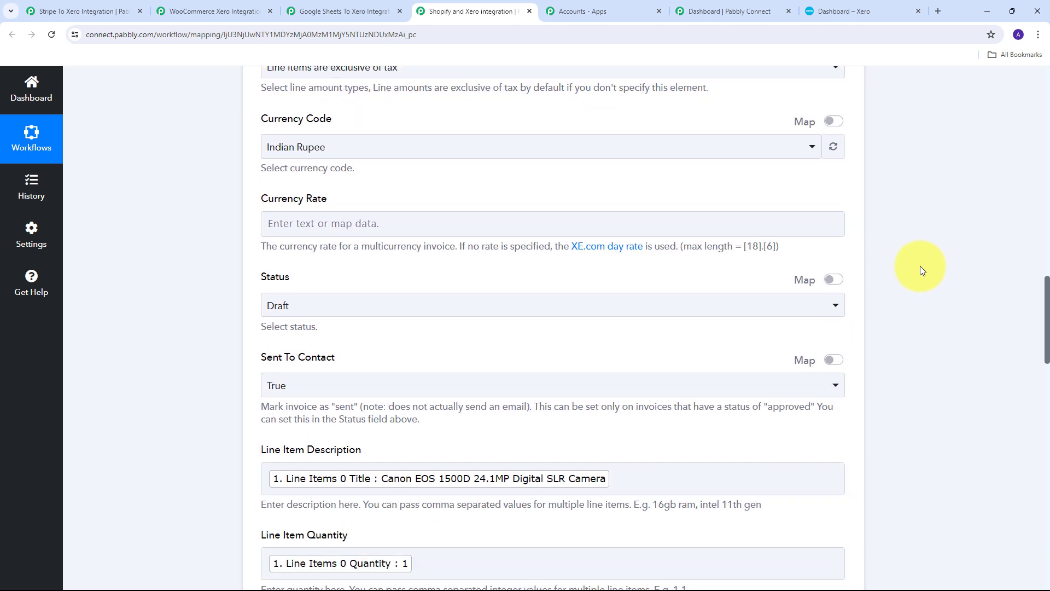
scroll(919, 265, "down", 9)
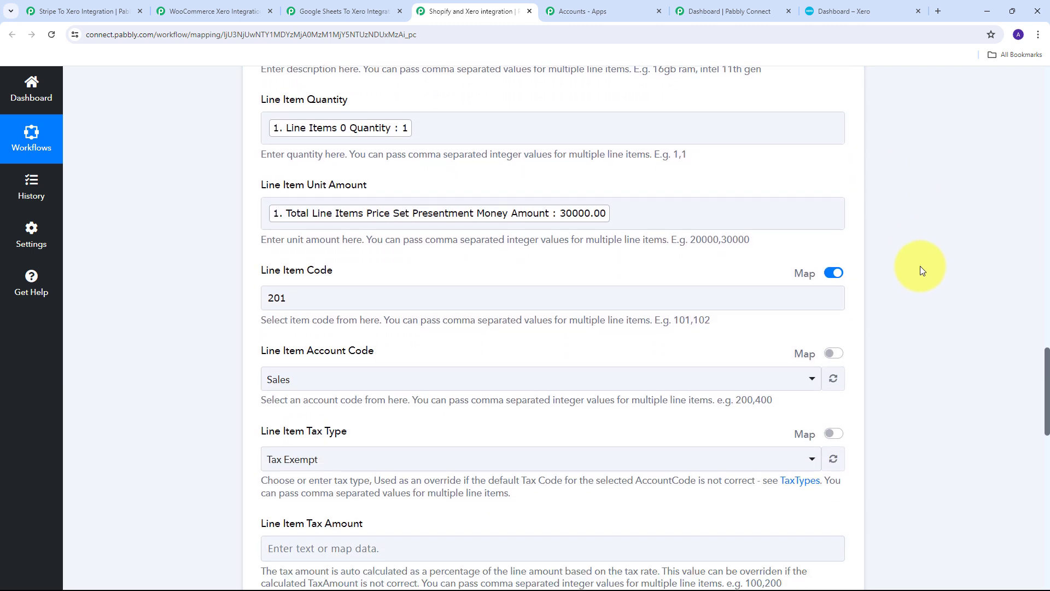
scroll(920, 266, "down", 5)
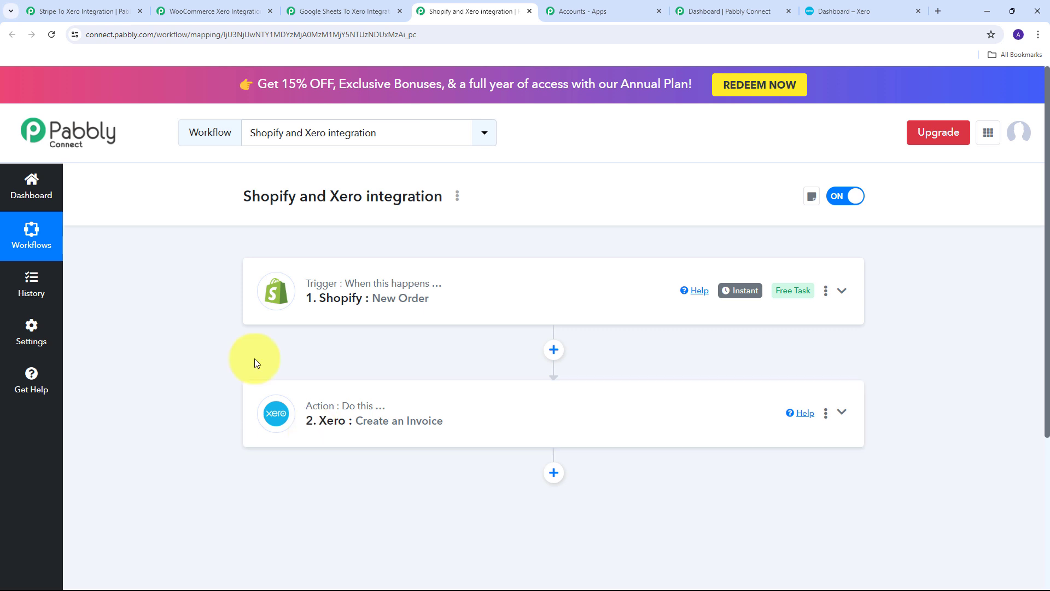
left_click(335, 11)
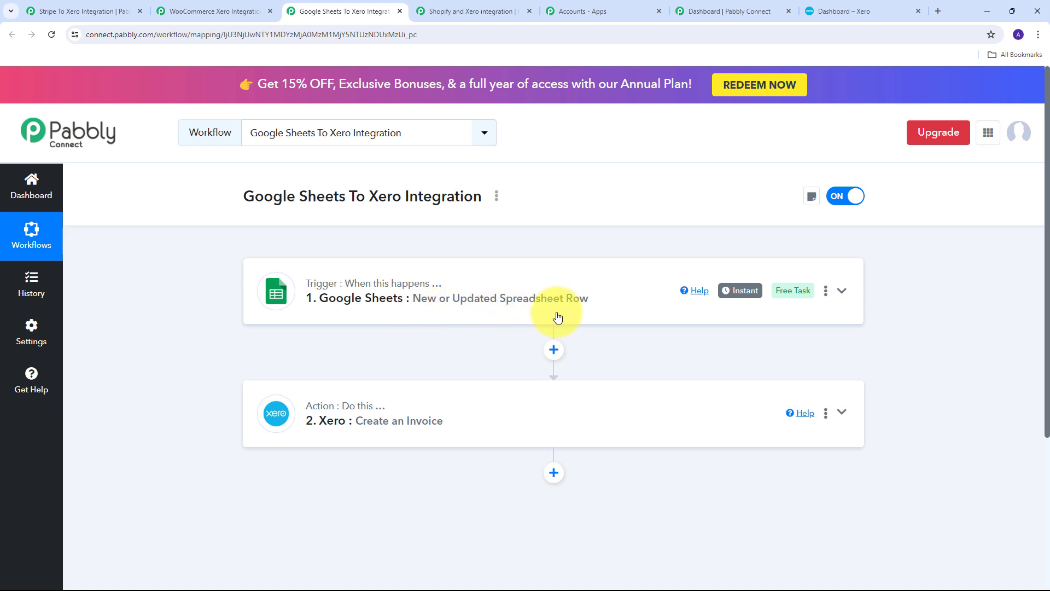
Expand the Google Sheets trigger and view its captured row: Led Tv, amount 499, due 2023/11/23.
left_click(841, 290)
scroll(504, 353, "down", 5)
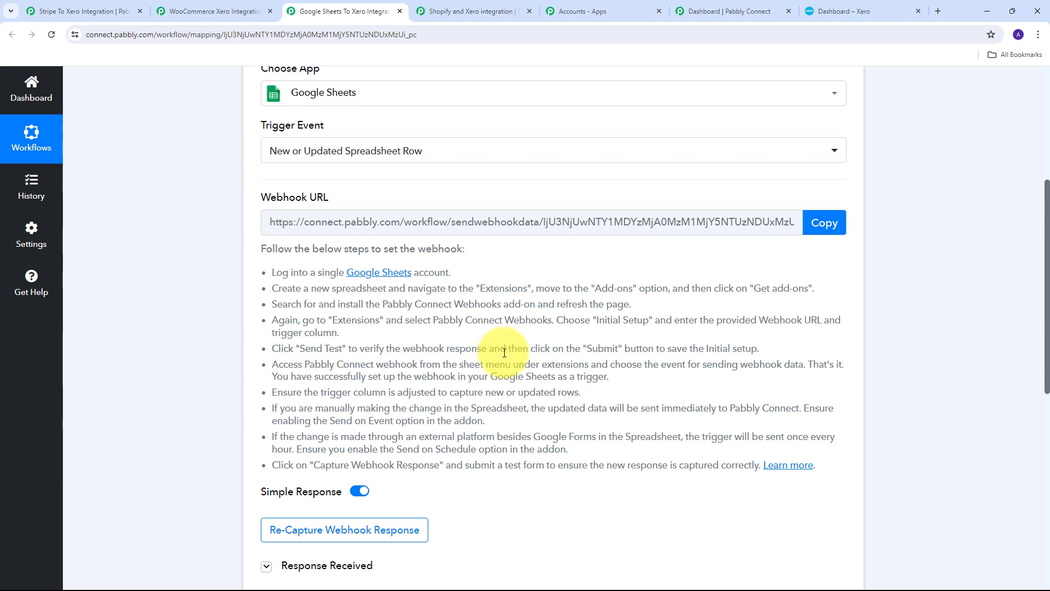
scroll(504, 353, "down", 3)
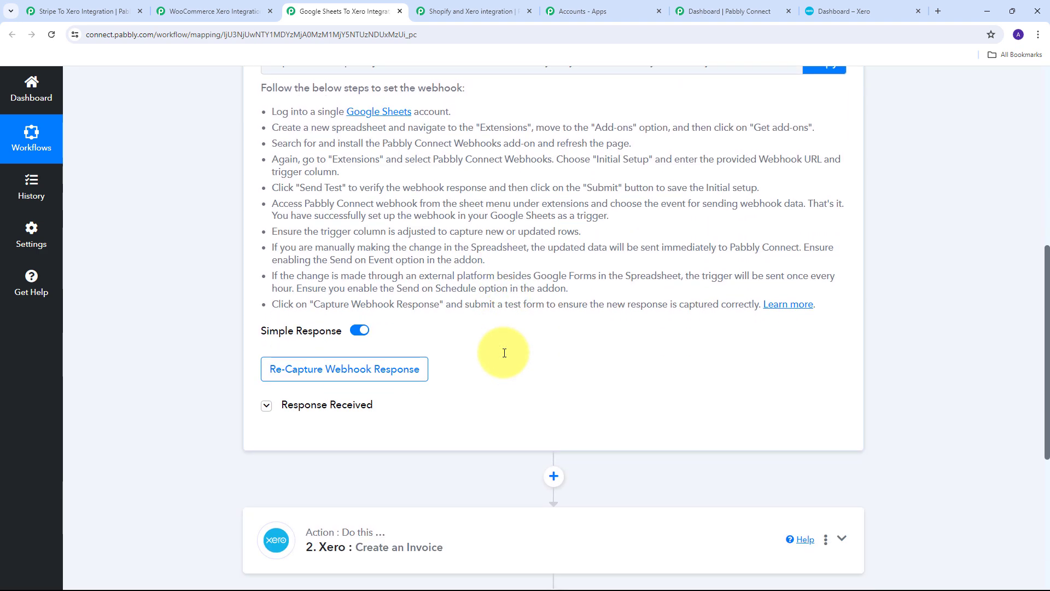
left_click(345, 404)
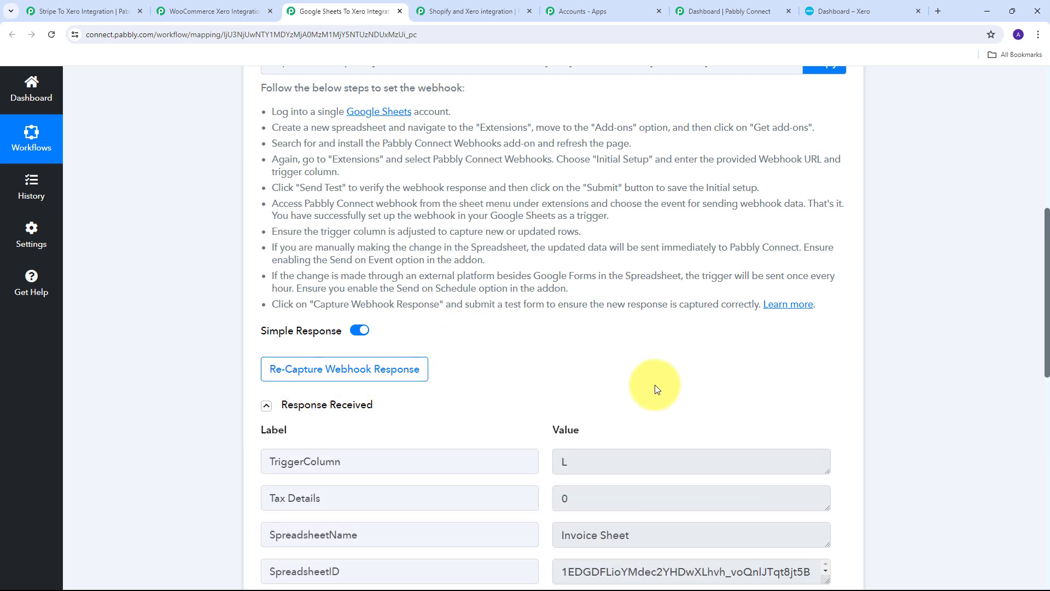
scroll(656, 388, "down", 9)
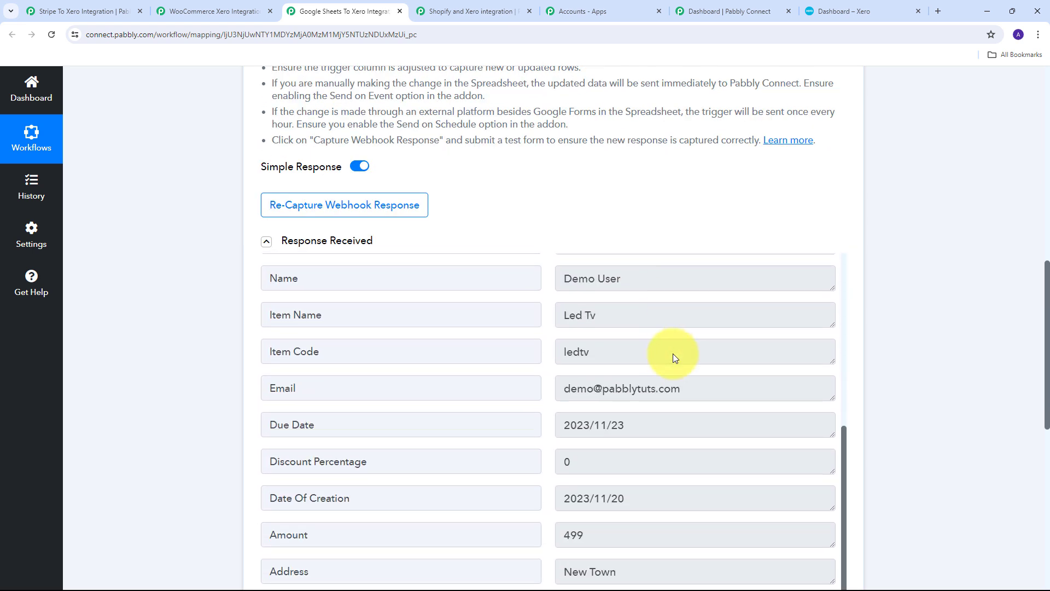
scroll(673, 353, "down", 2)
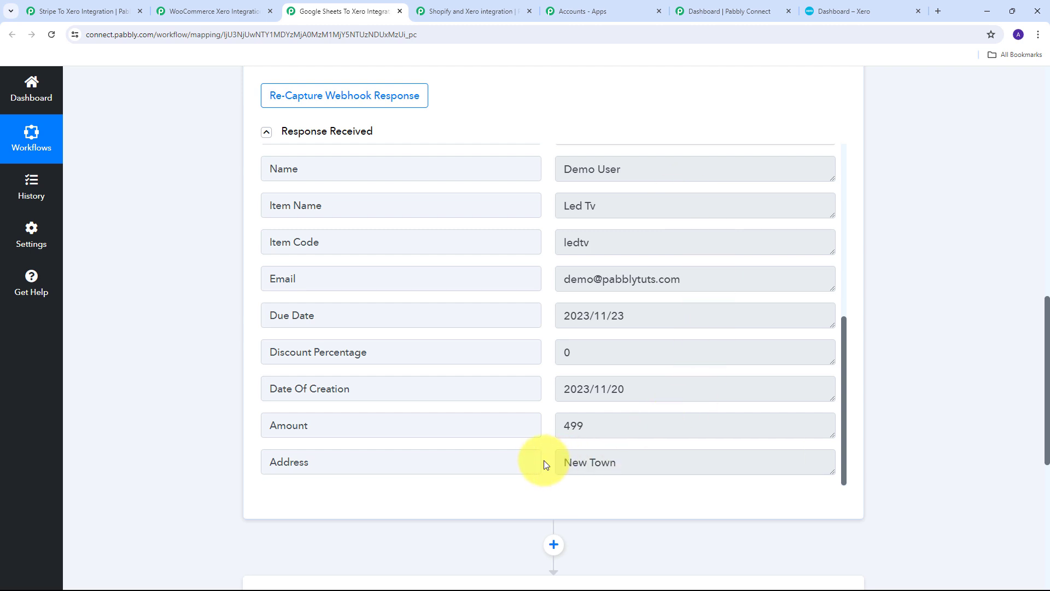
scroll(916, 228, "down", 6)
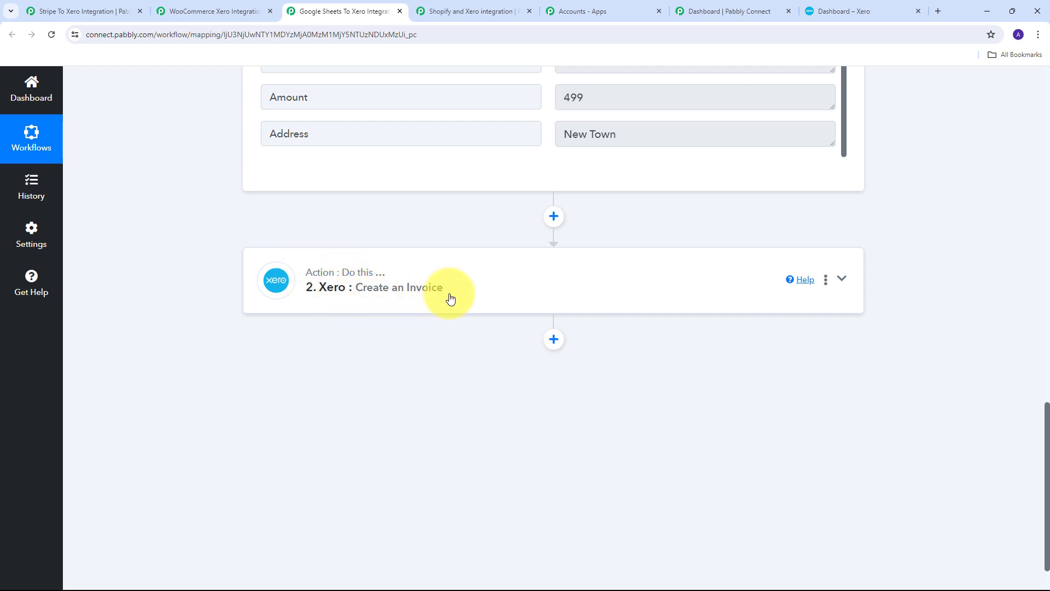
Expand the Xero invoice step and view its response: ACCREC, dated 2023/11/20, due 2023/11/23, Exclusive amounts.
left_click(305, 262)
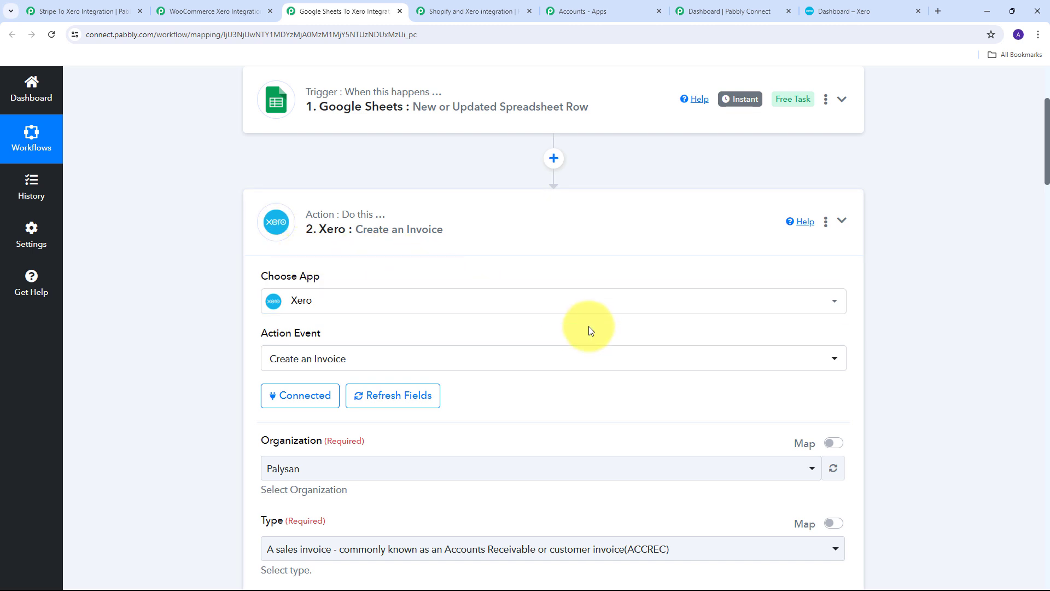
scroll(589, 326, "down", 7)
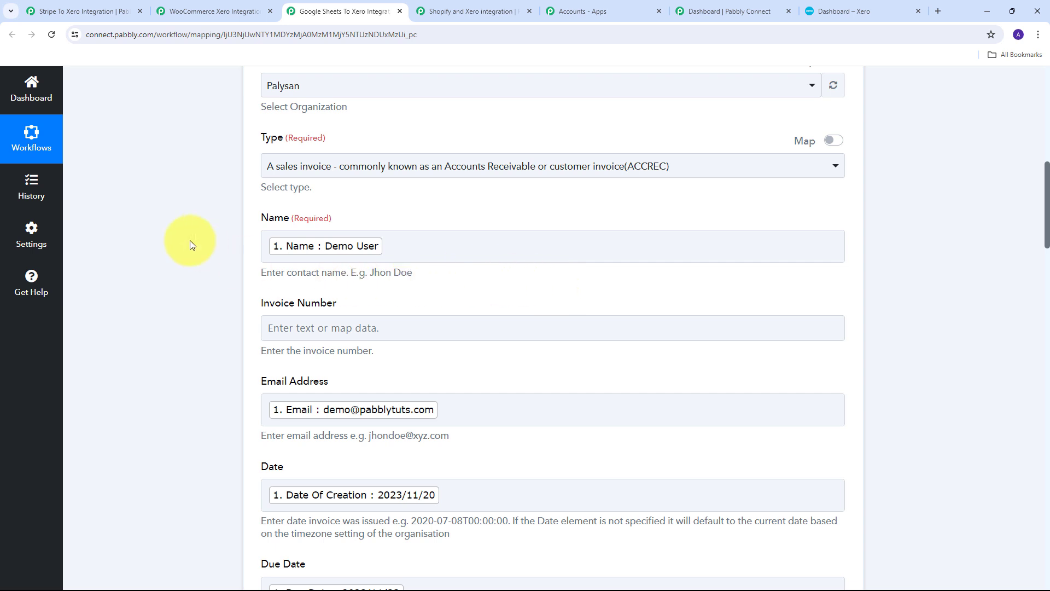
scroll(869, 262, "down", 3)
scroll(880, 252, "down", 15)
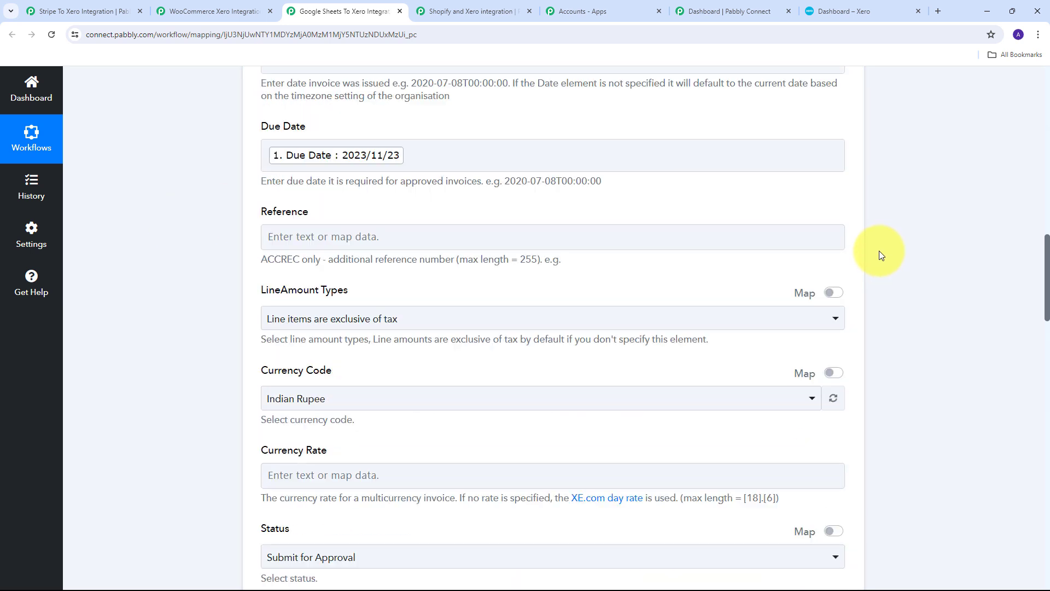
scroll(872, 252, "down", 10)
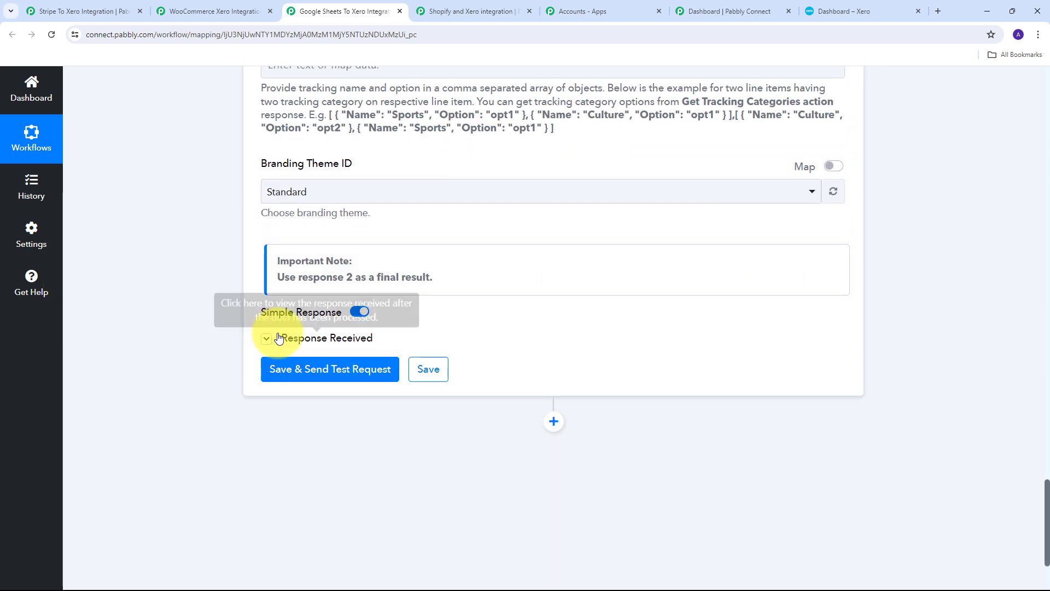
left_click(293, 338)
scroll(711, 330, "down", 1)
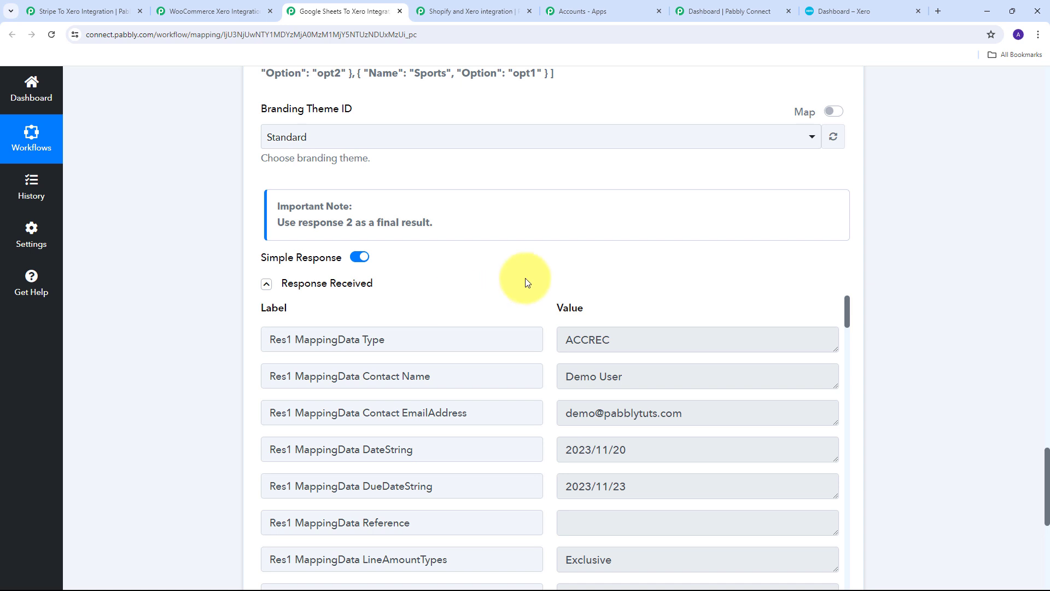
Switch to the WooCommerce Xero Integration tab with its New Order Created trigger and Xero invoice action.
left_click(199, 11)
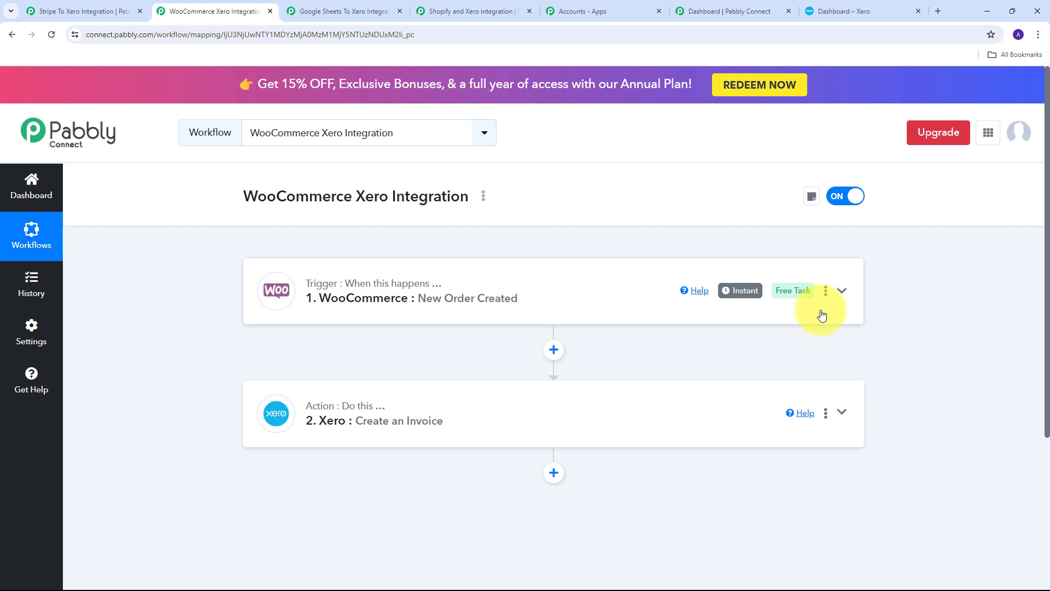
Expand the WooCommerce trigger to view captured order 422 in AUD, then expand the Xero invoice step.
left_click(841, 290)
scroll(476, 323, "down", 2)
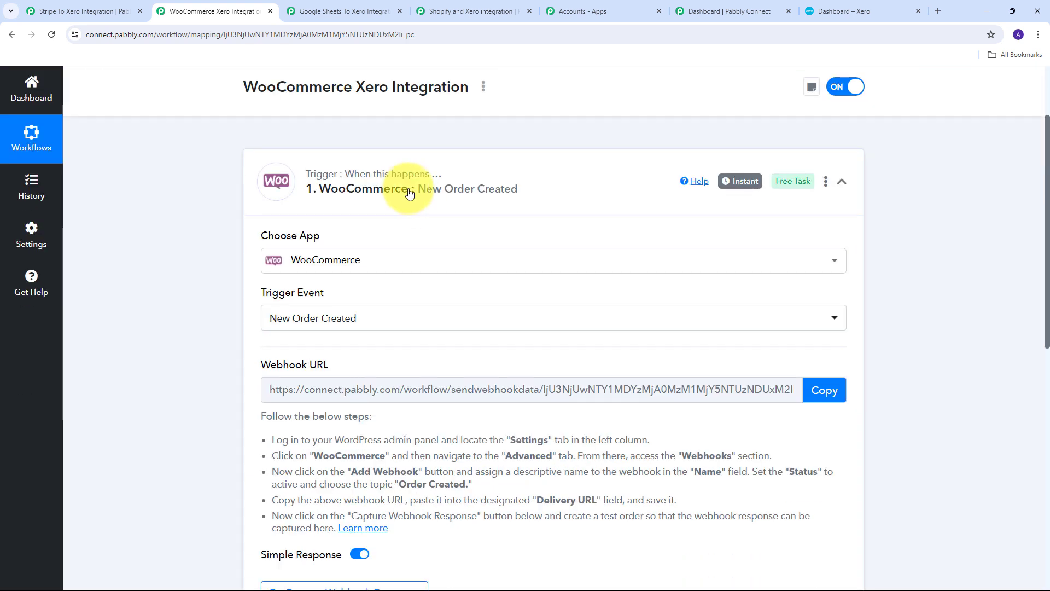
scroll(481, 253, "down", 1)
scroll(462, 248, "down", 4)
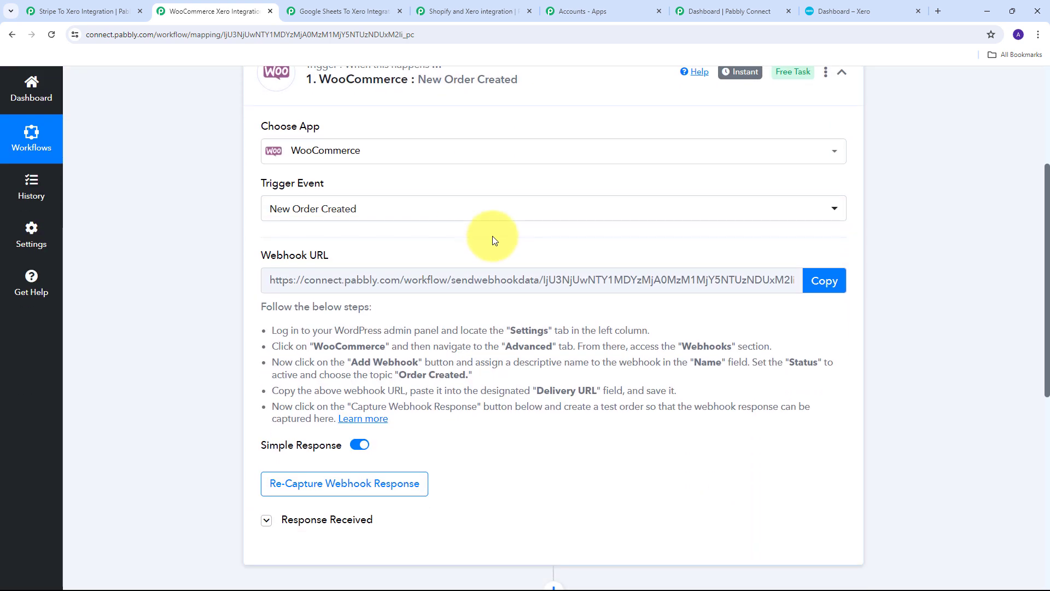
left_click(313, 361)
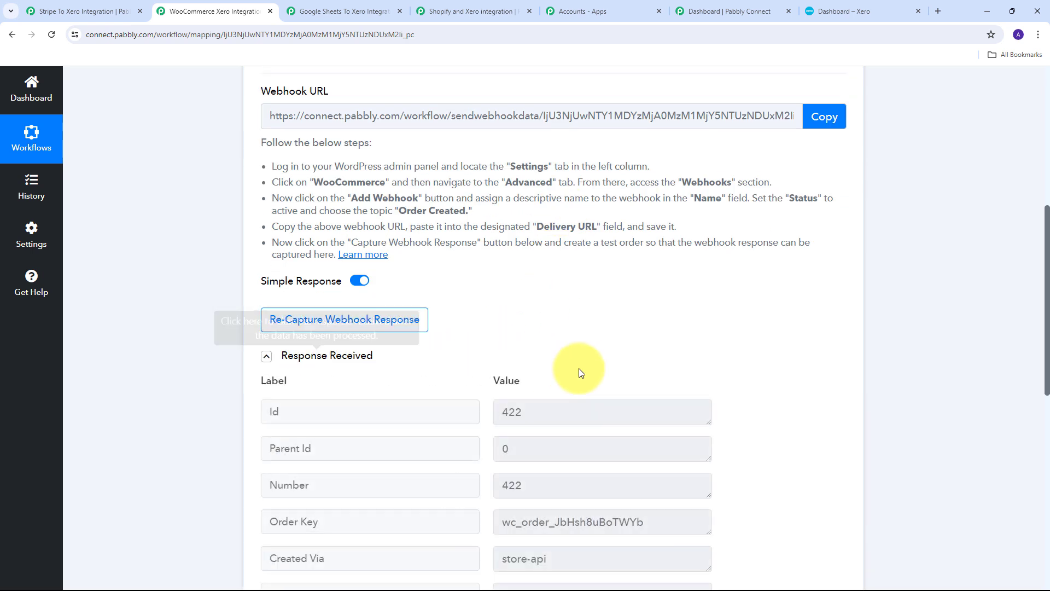
scroll(641, 393, "down", 3)
scroll(645, 410, "up", 3)
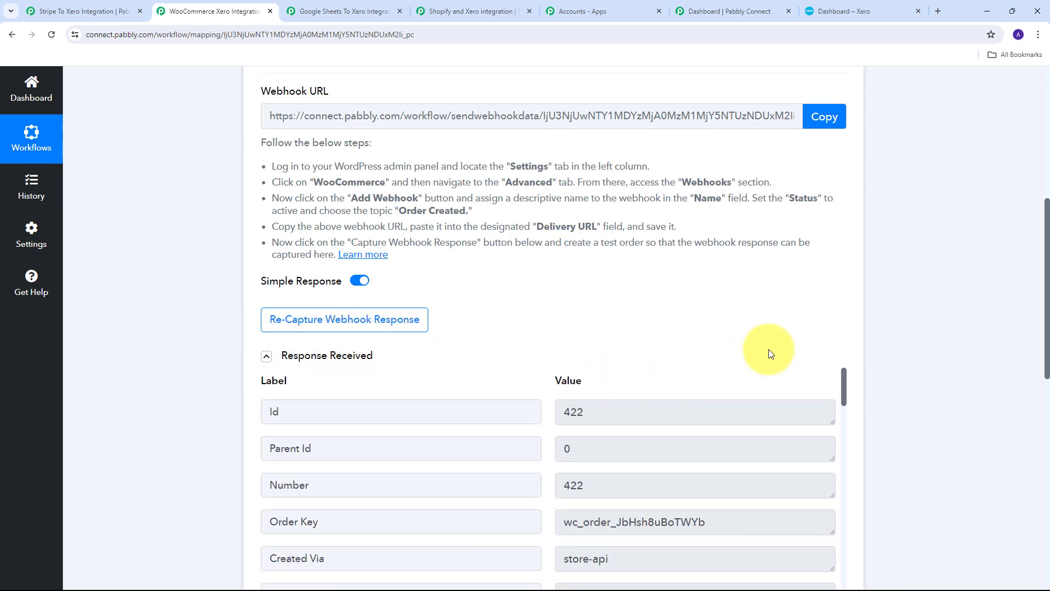
scroll(940, 296, "down", 9)
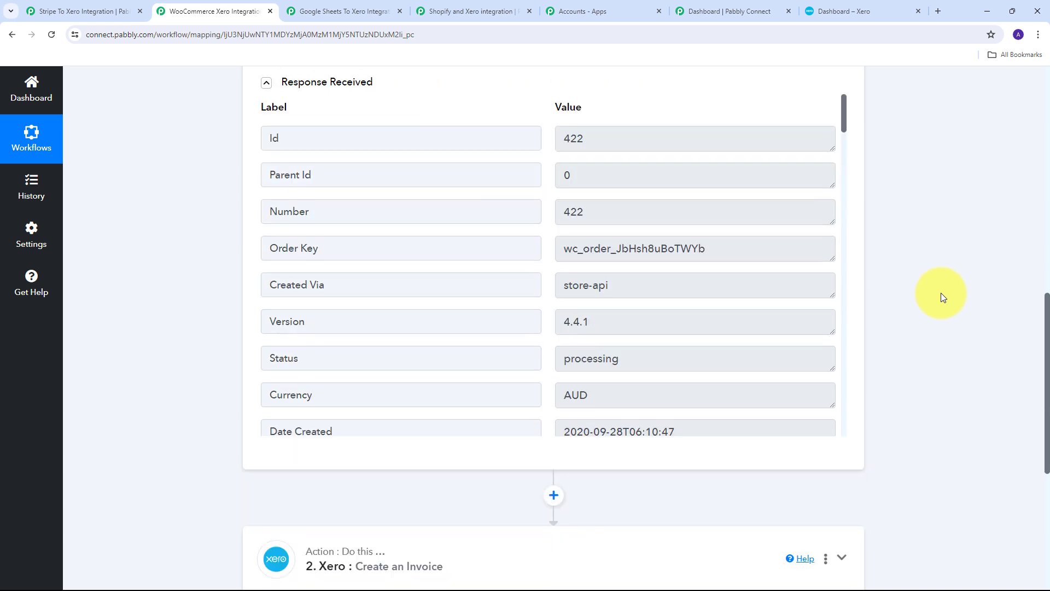
left_click(840, 340)
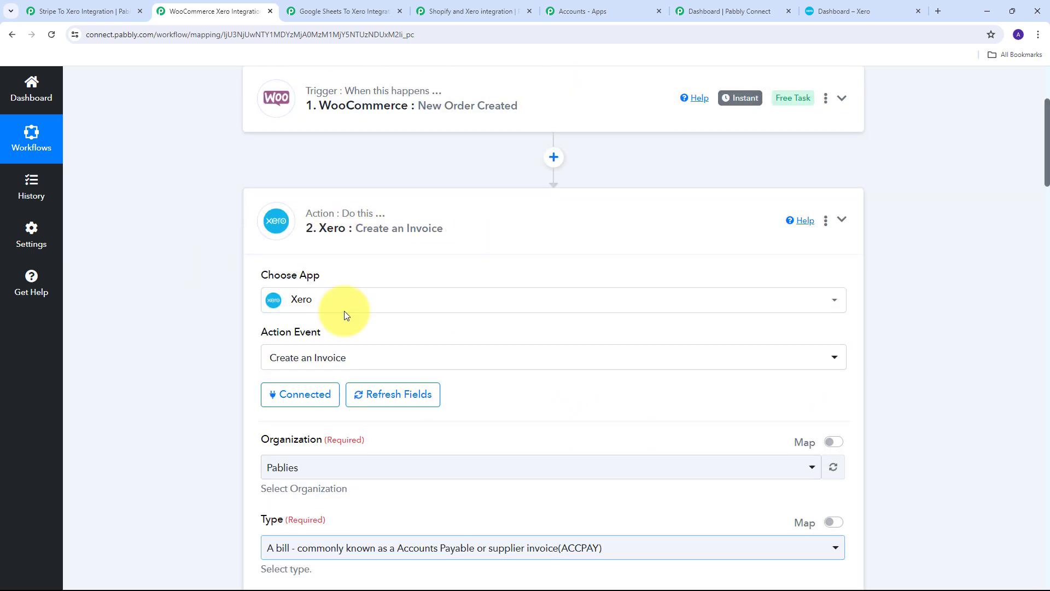
Check the WooCommerce Xero step's received response, then switch to the Stripe To Xero Integration tab.
scroll(588, 380, "down", 15)
scroll(506, 321, "down", 11)
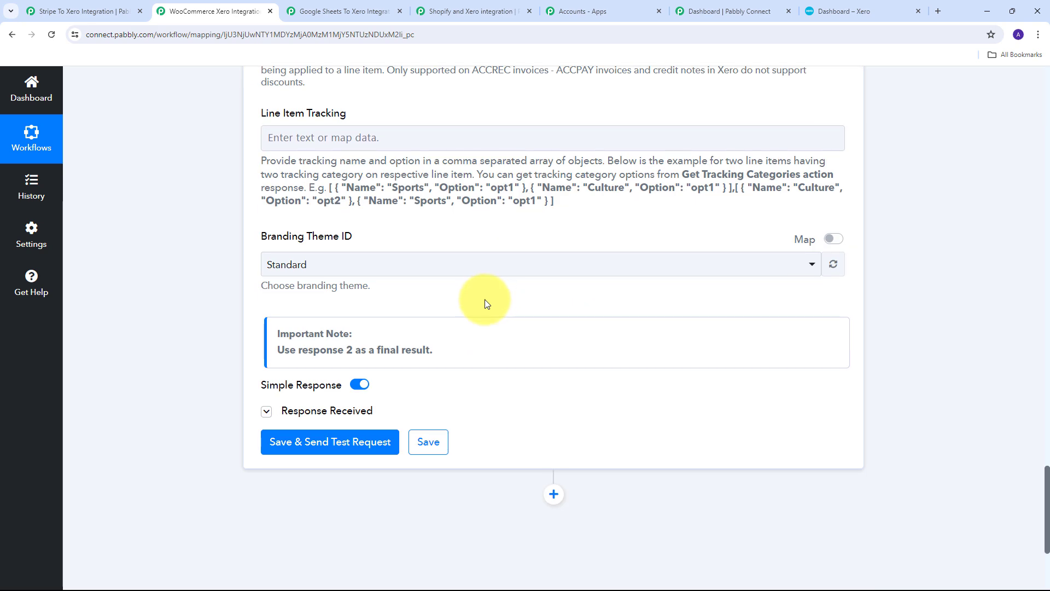
left_click(276, 410)
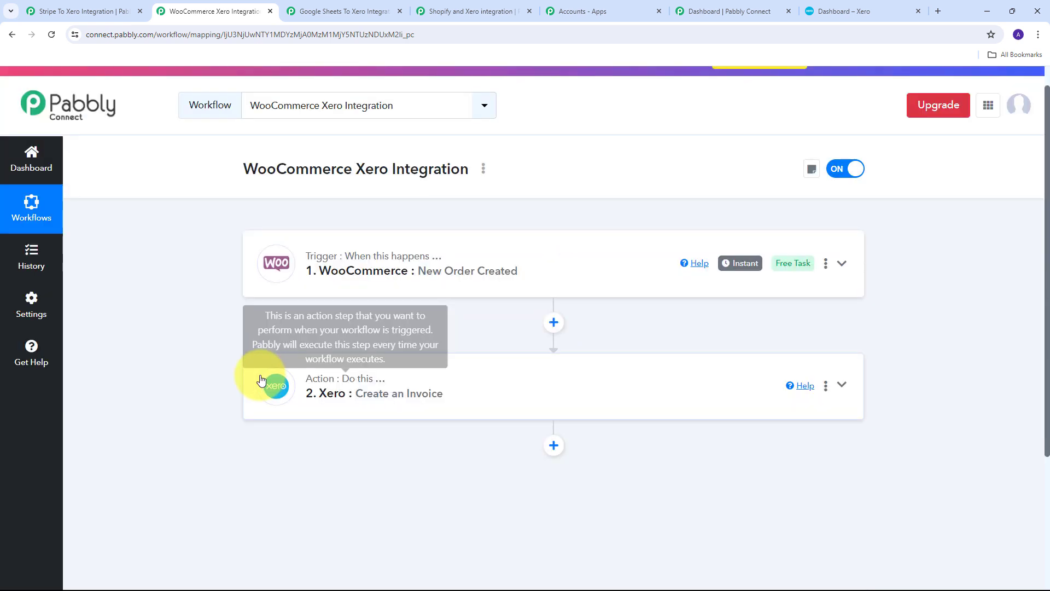
scroll(257, 342, "up", 1)
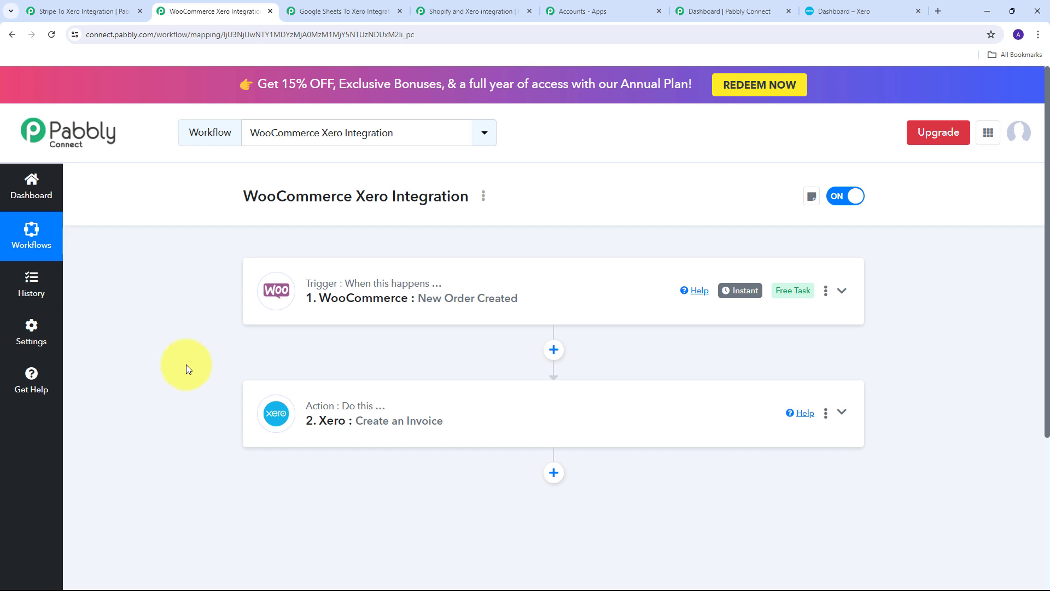
left_click(43, 11)
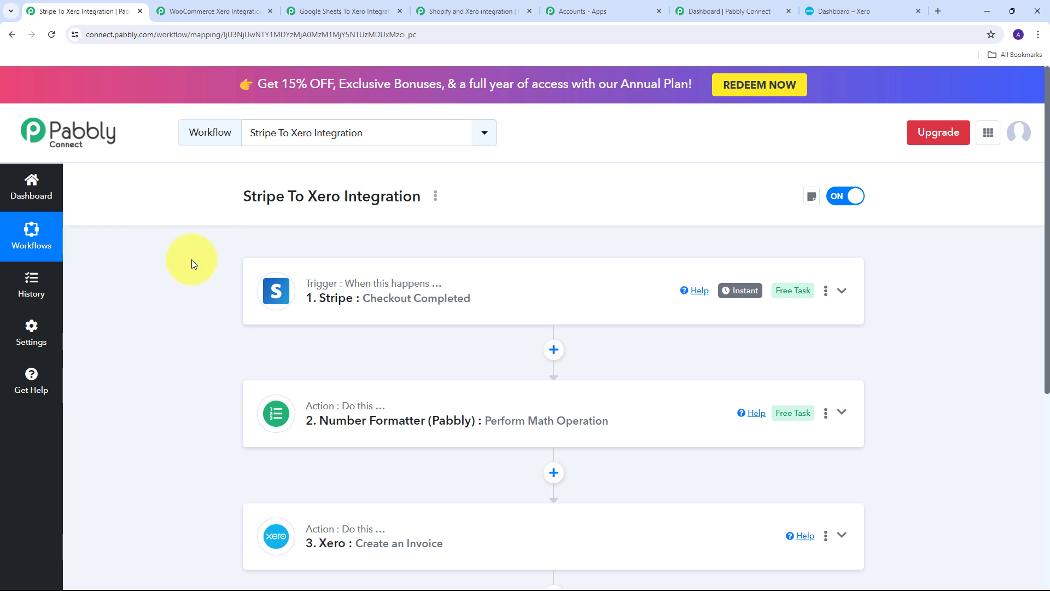
Expand the Stripe Checkout Completed trigger and scroll through its captured response, down to customer country IN.
scroll(192, 263, "down", 1)
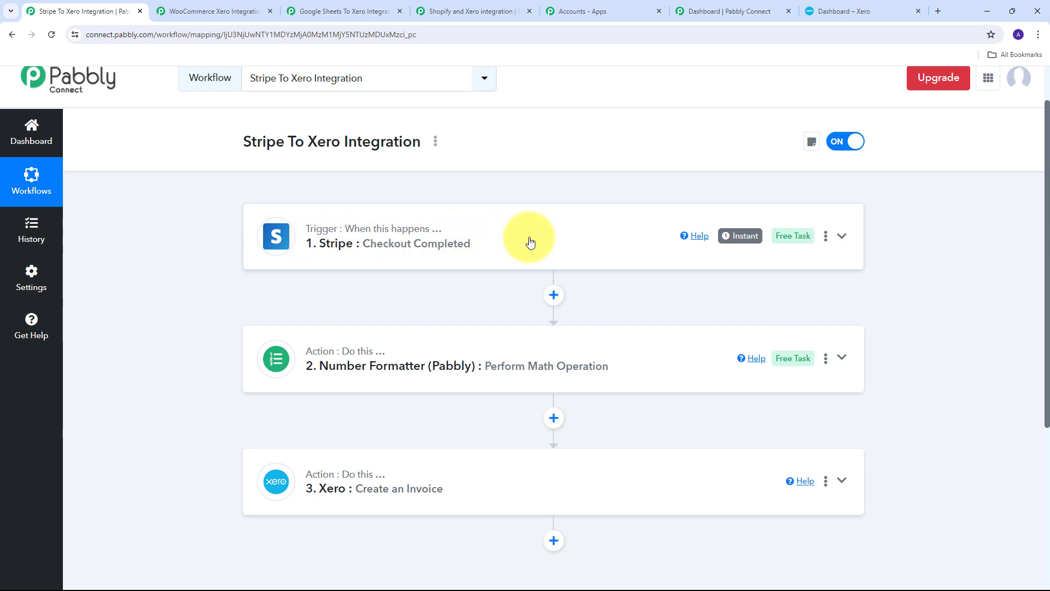
left_click(341, 252)
left_click(298, 228)
scroll(662, 315, "down", 1)
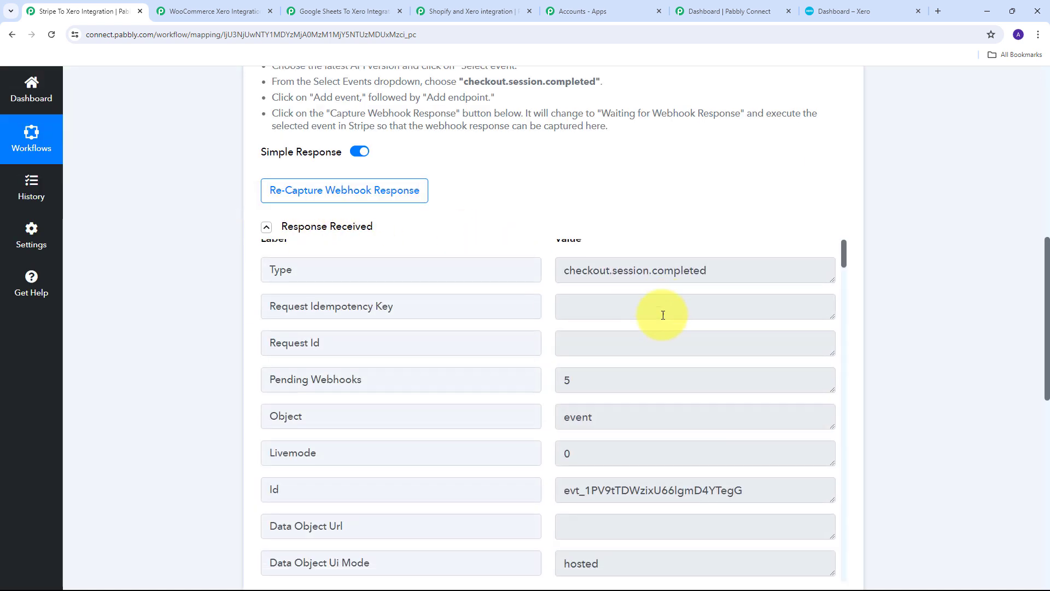
scroll(663, 315, "down", 15)
scroll(399, 406, "down", 6)
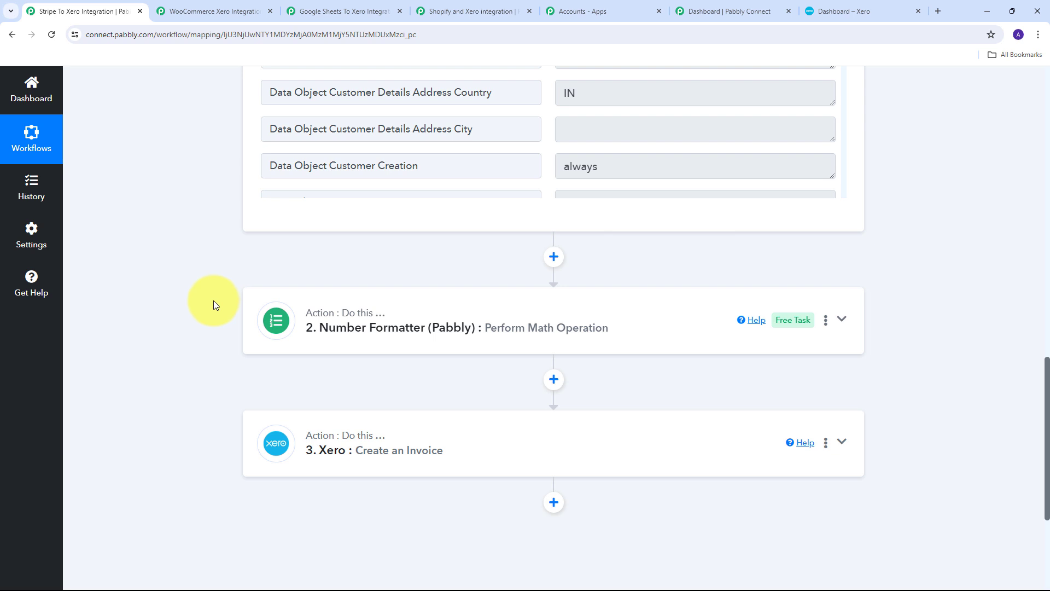
Scroll past the Number Formatter and expand the Xero Create an Invoice step, with Email mapped to the Stripe customer email.
scroll(213, 300, "up", 1)
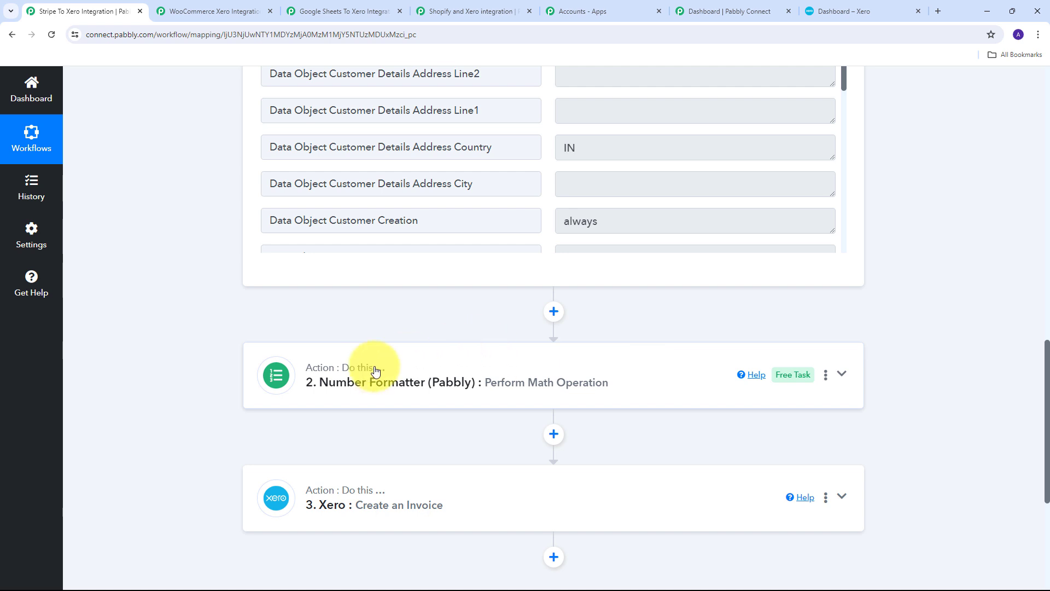
scroll(196, 348, "down", 2)
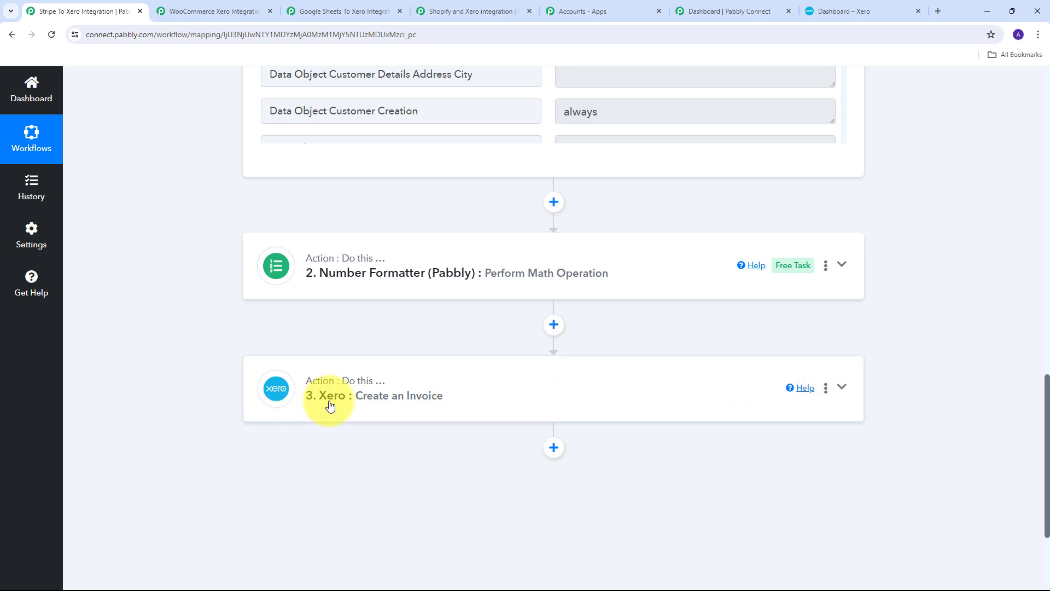
left_click(842, 373)
Scroll through the Xero invoice step's mapped fields to the bottom and back.
scroll(563, 328, "down", 10)
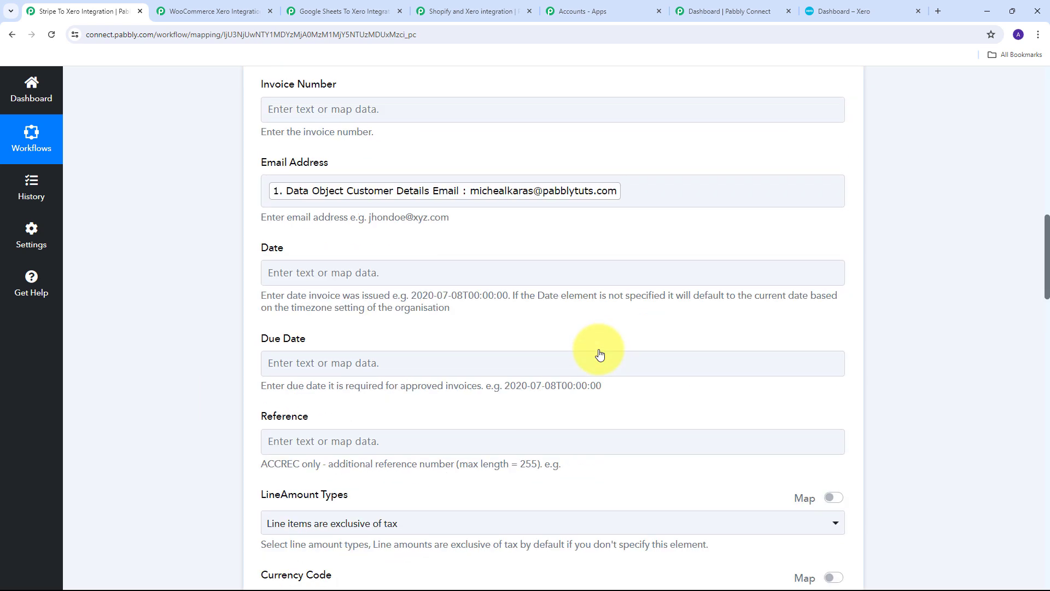
scroll(598, 352, "down", 15)
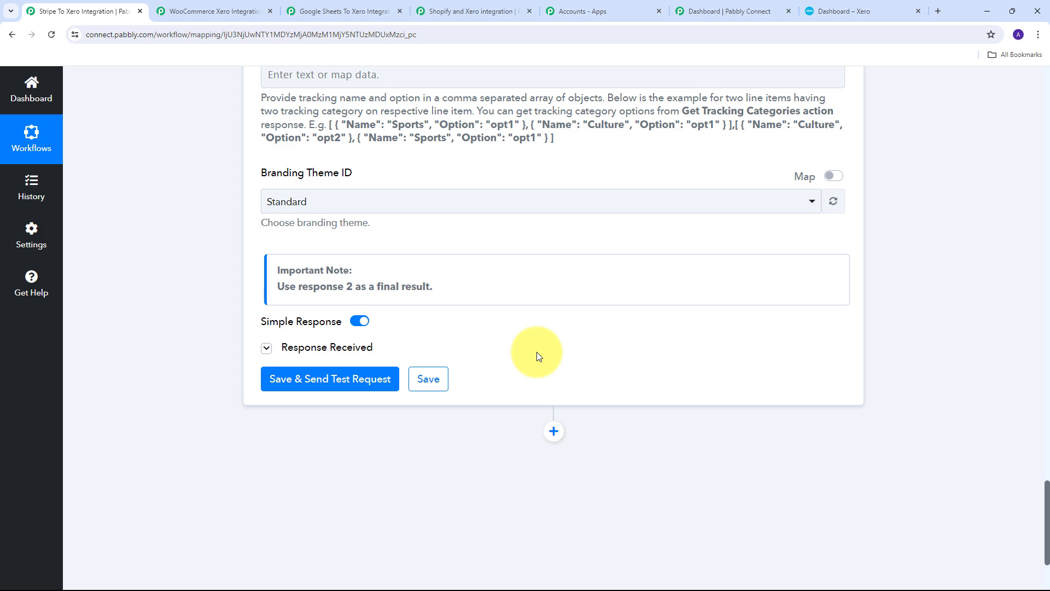
scroll(690, 356, "up", 20)
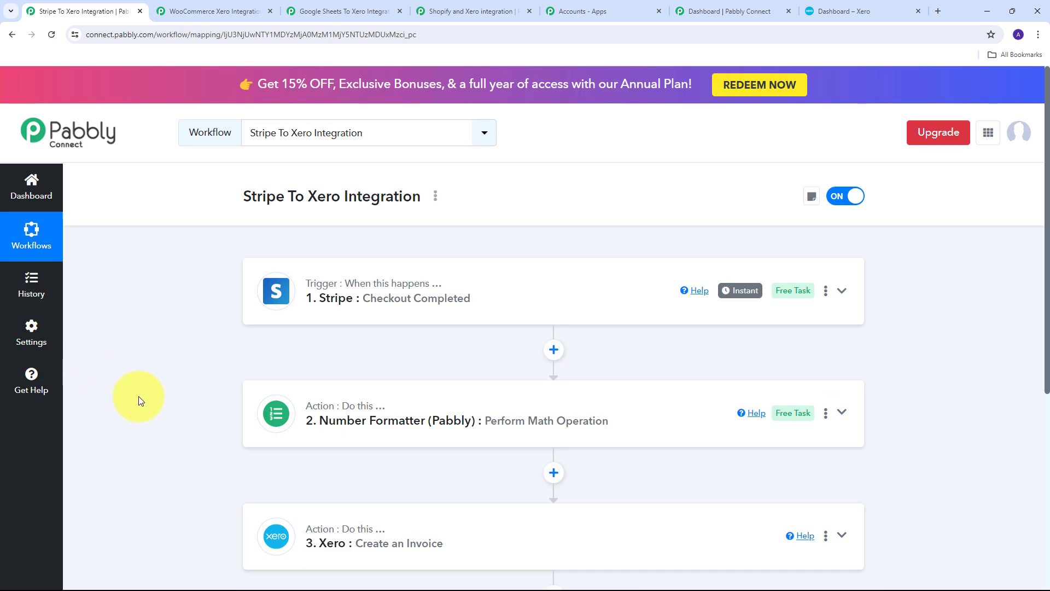
scroll(150, 379, "down", 1)
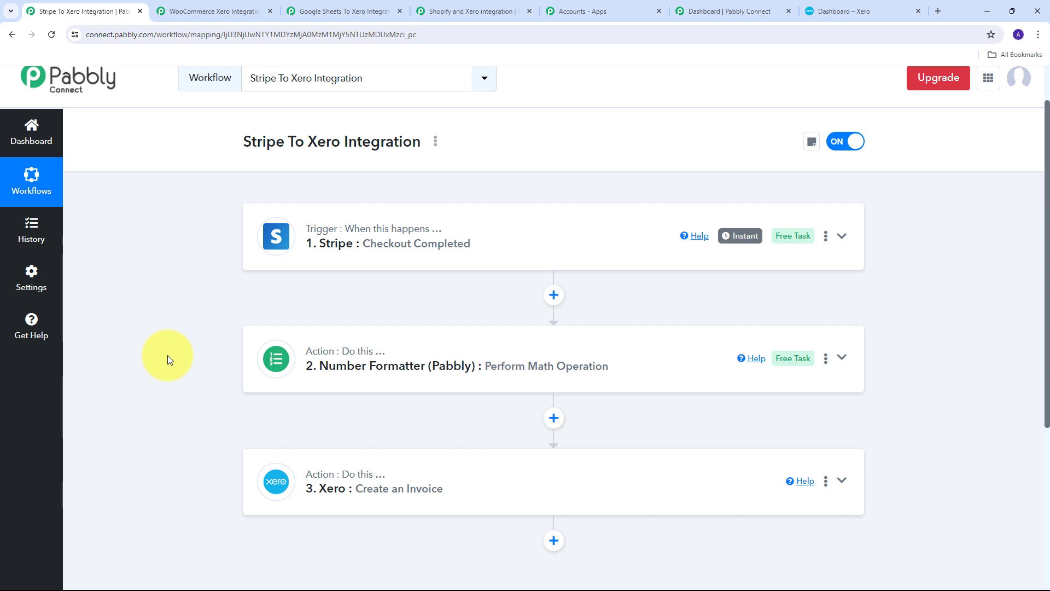
Switch through the WooCommerce and Google Sheets workflows to the Shopify and Xero integration.
left_click(230, 11)
left_click(341, 11)
left_click(458, 10)
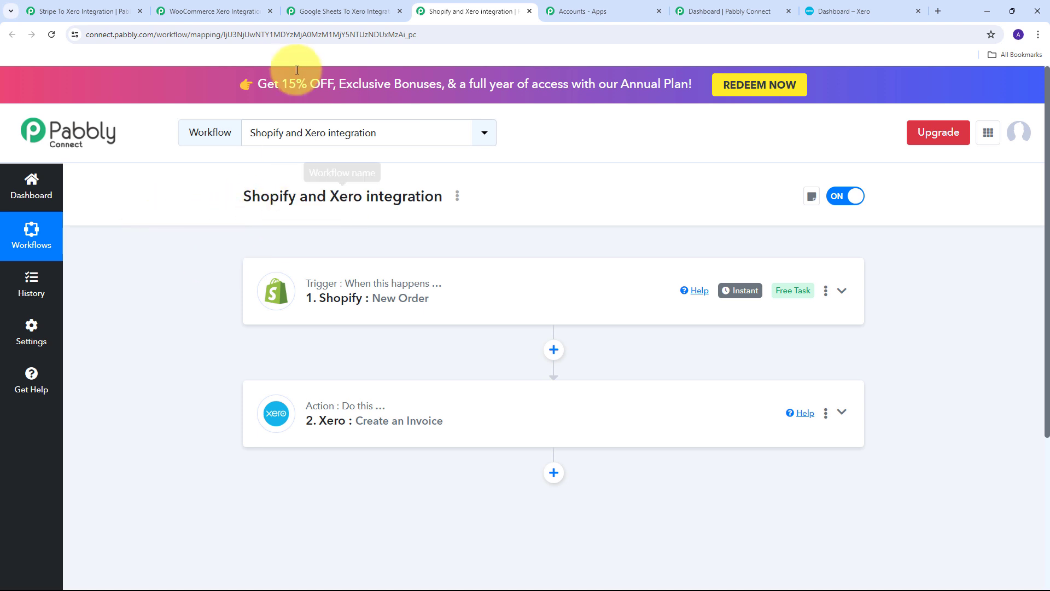
Go via Google Sheets To Xero back to Stripe To Xero Integration and scroll over its steps.
left_click(342, 11)
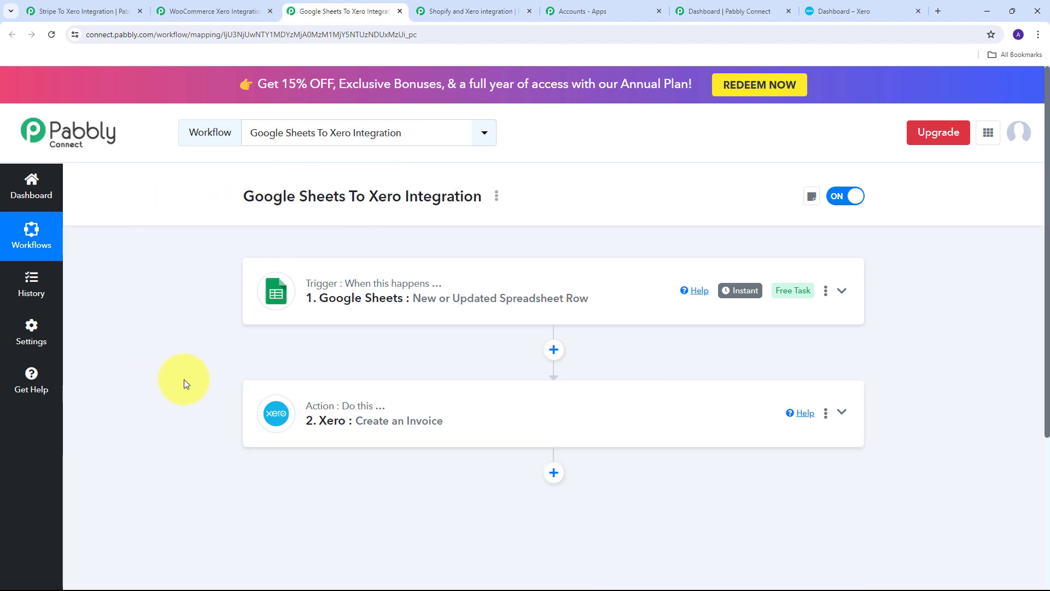
left_click(49, 10)
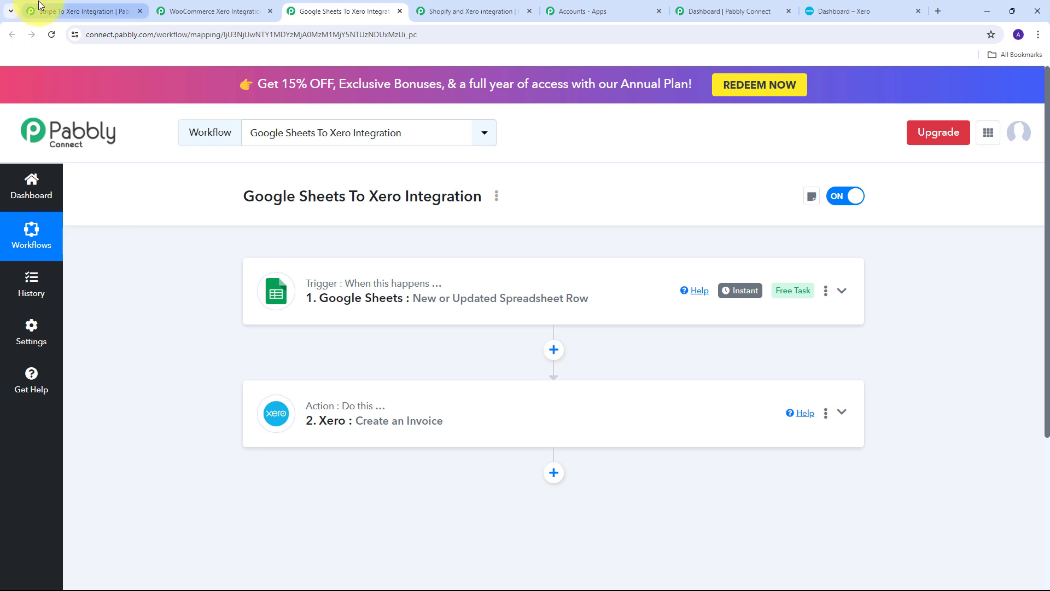
scroll(209, 234, "down", 1)
scroll(208, 234, "up", 2)
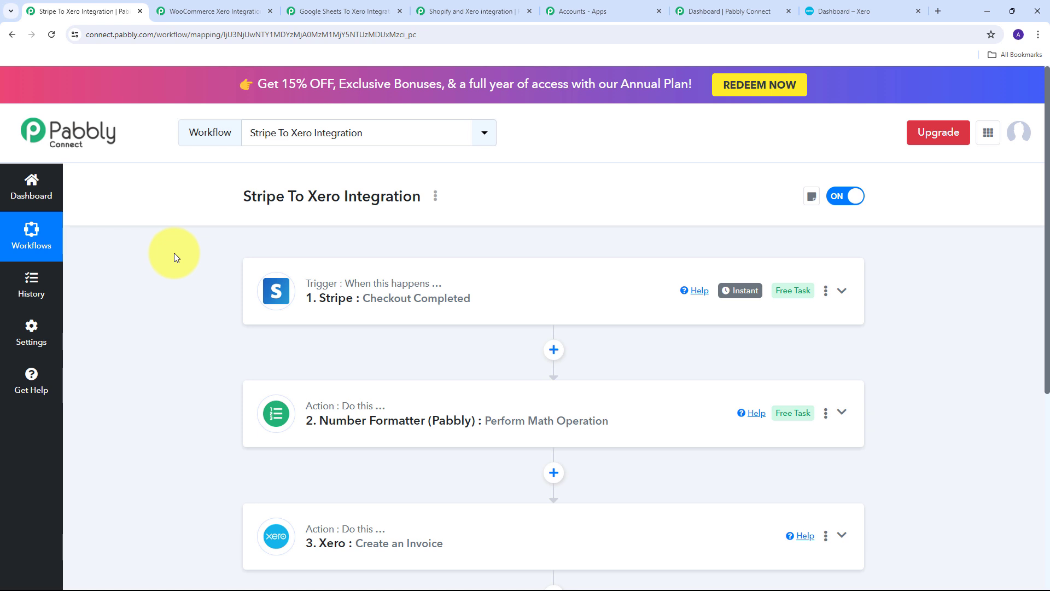
scroll(176, 257, "down", 1)
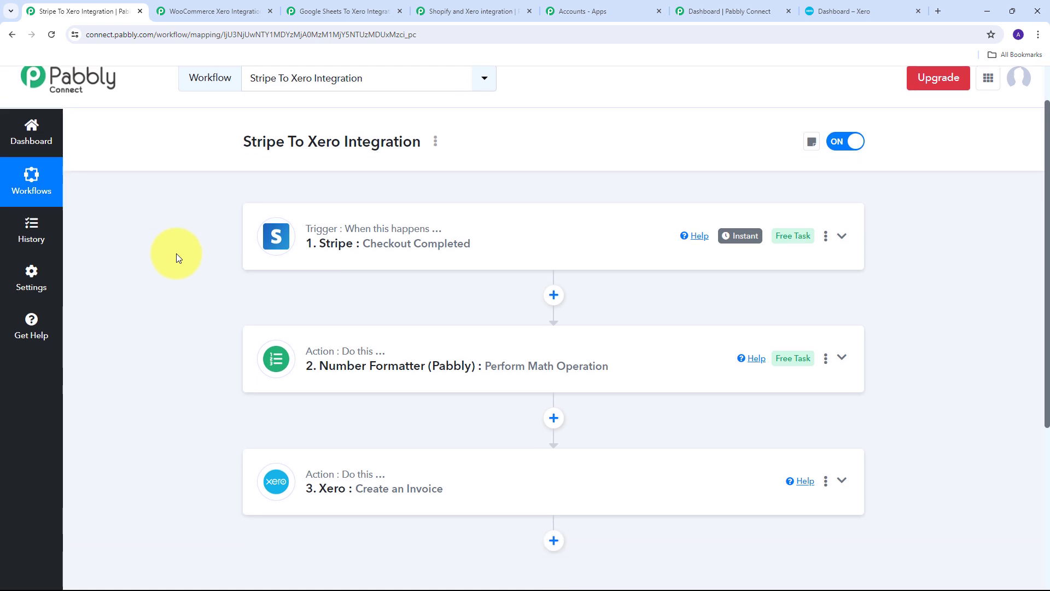